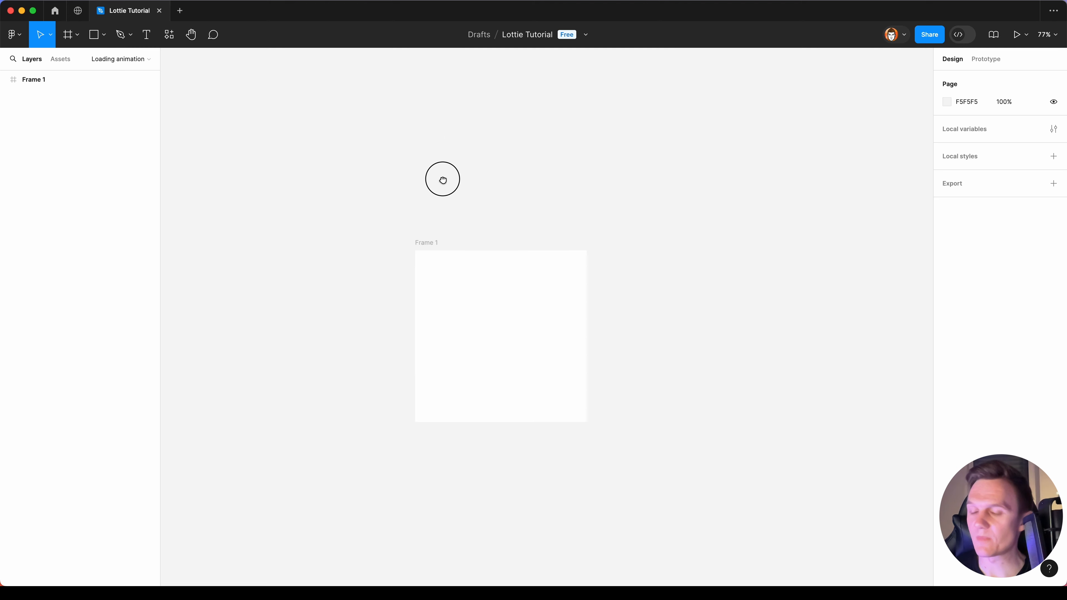
- Draw a circle about 314 px wide inside Frame 1 and give it the green fill 34EA88
key(o)
drag(493, 325, 560, 392)
click(950, 304)
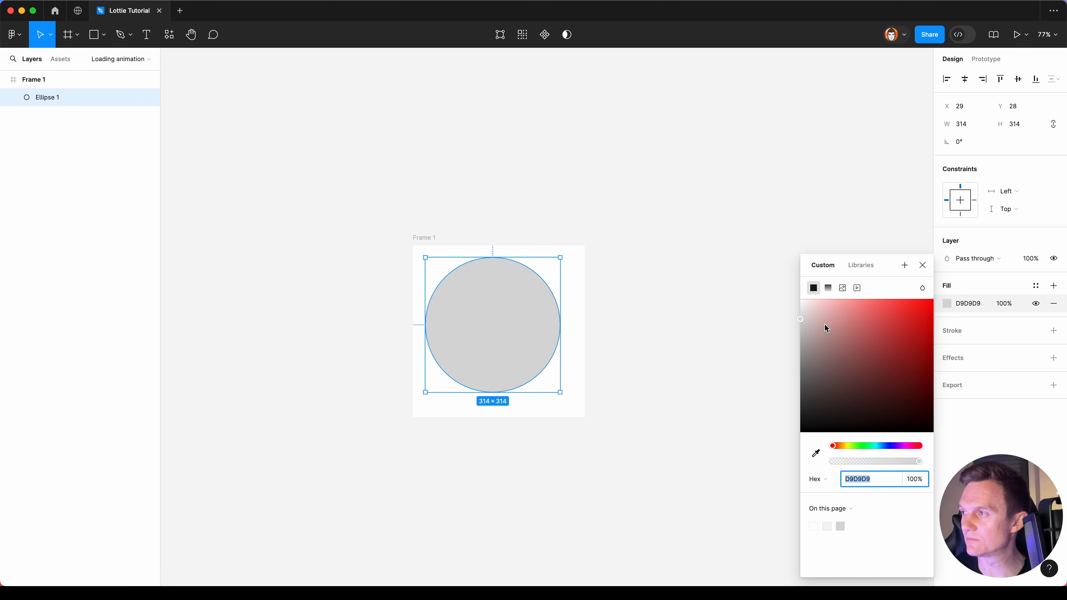
click(875, 445)
click(884, 331)
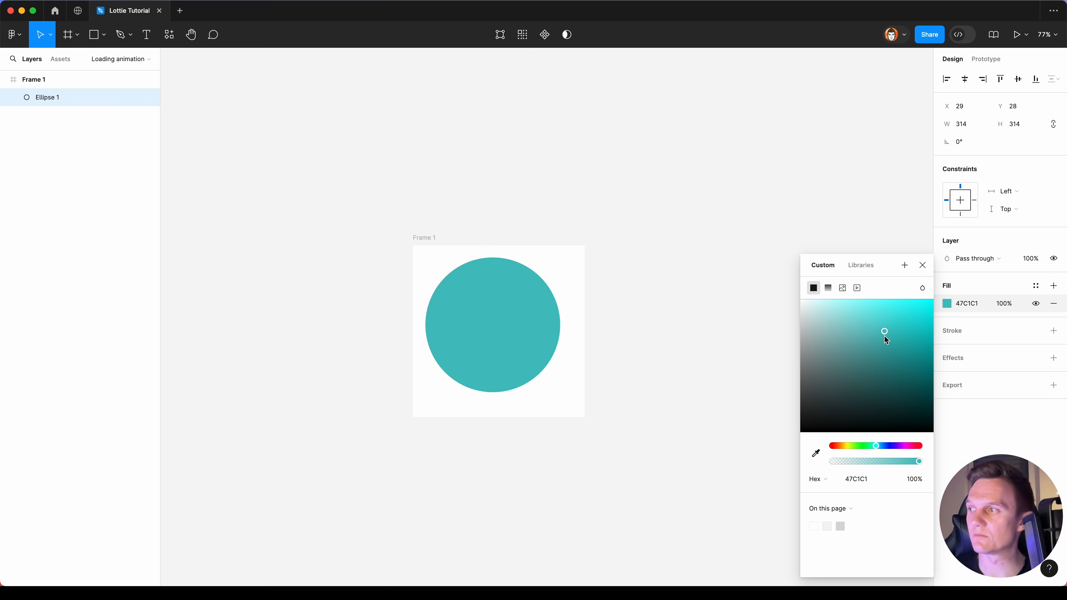
drag(874, 444, 868, 450)
drag(894, 336, 903, 310)
click(923, 266)
click(745, 281)
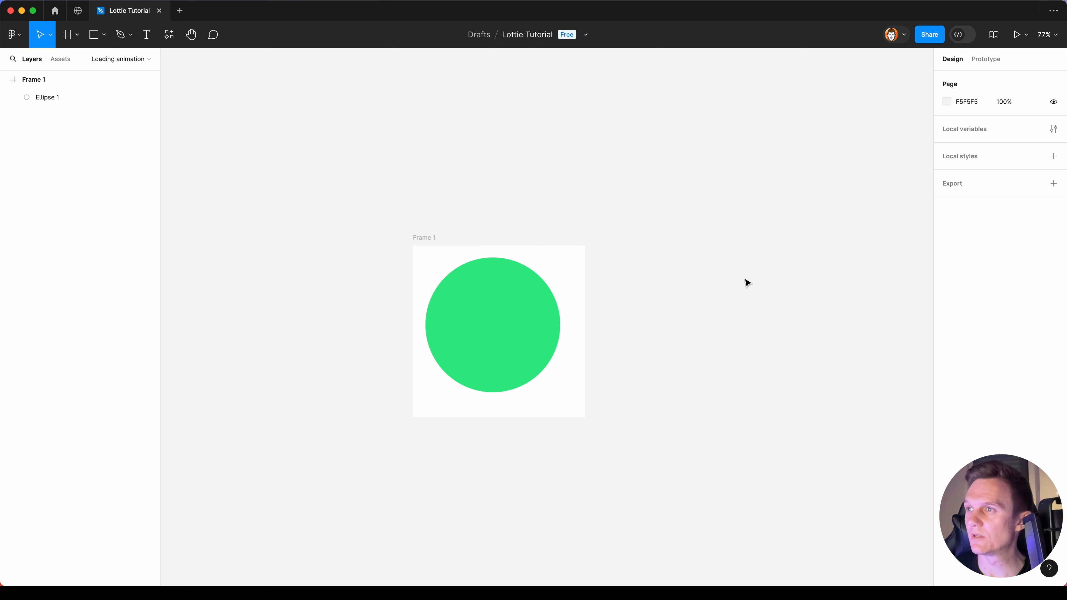
- Resize the green circle to 360 × 360 and centre it horizontally and vertically in Frame 1
click(457, 325)
click(970, 124)
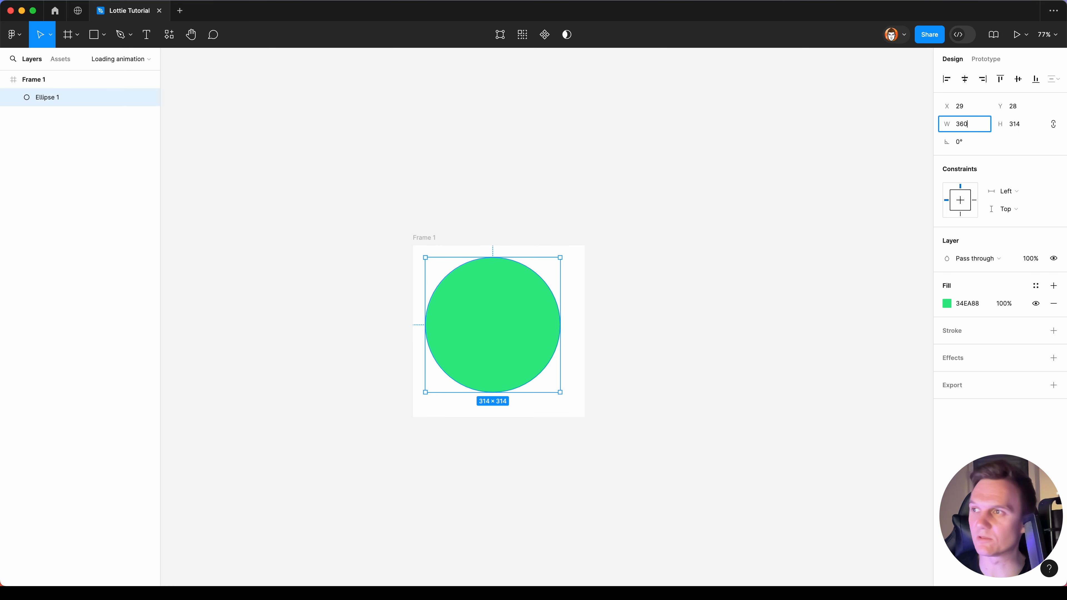
key(Return)
click(965, 79)
click(1017, 79)
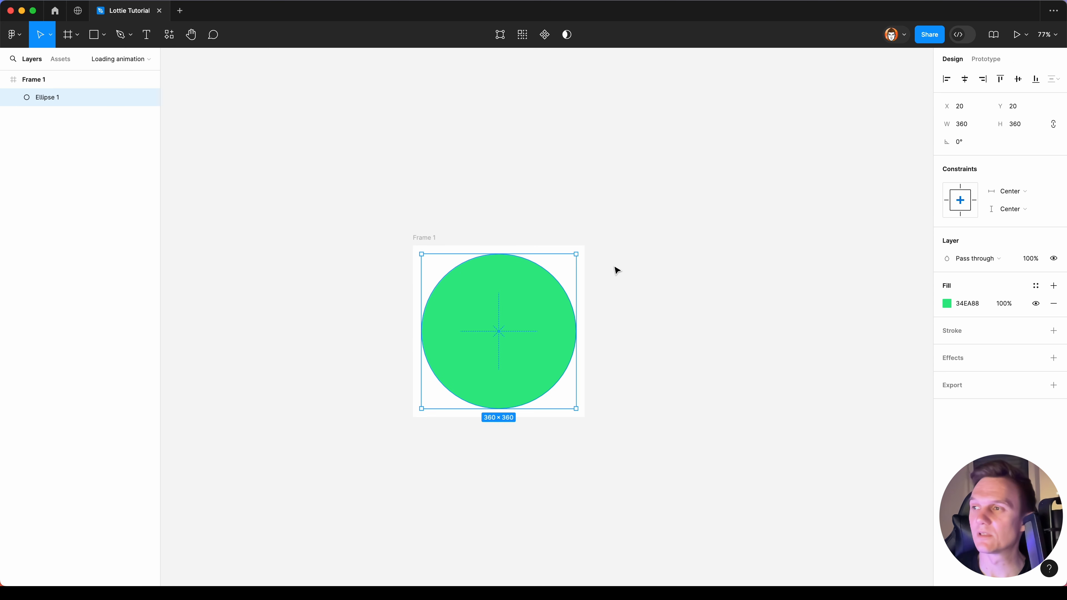
click(671, 320)
- Duplicate the green circle and scale the copy down about its centre to 300 × 300
click(531, 341)
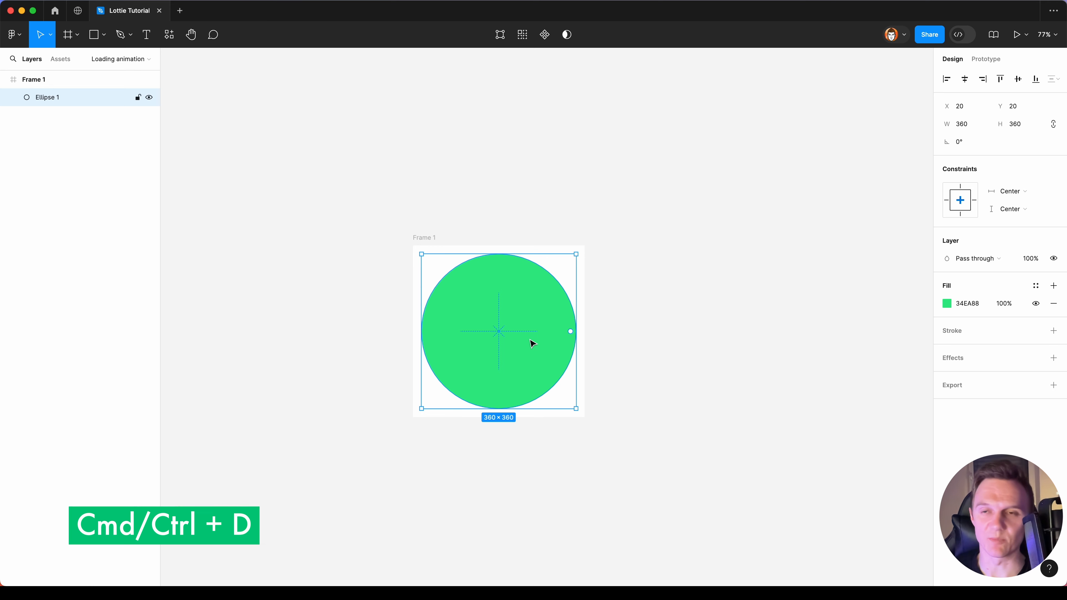
key(super+d)
drag(575, 254, 563, 272)
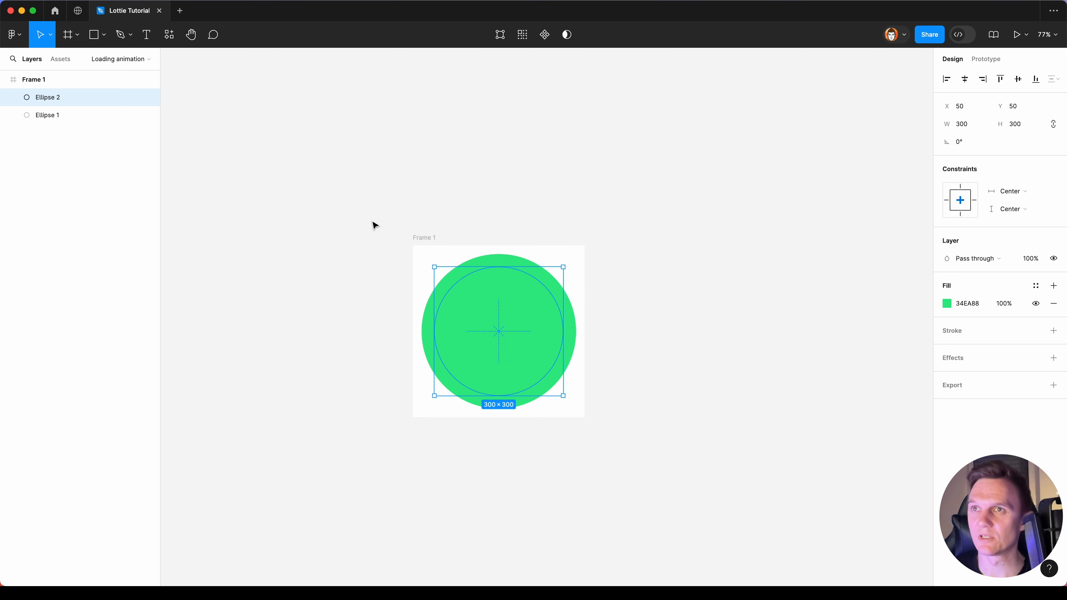
- Subtract the 300 px circle from the 360 px circle to form a ring
shift+click(60, 118)
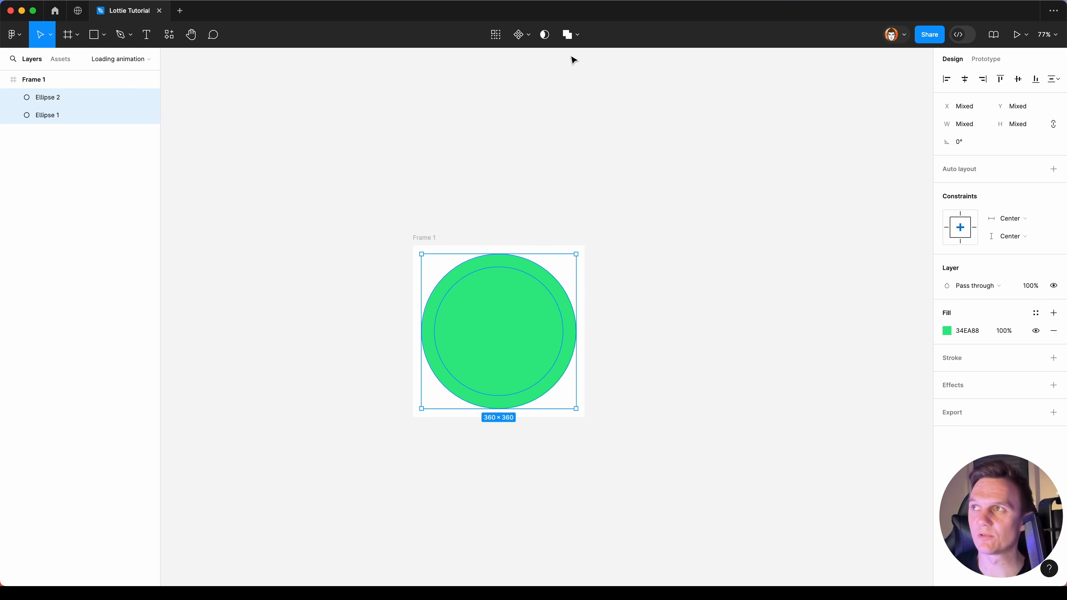
click(577, 40)
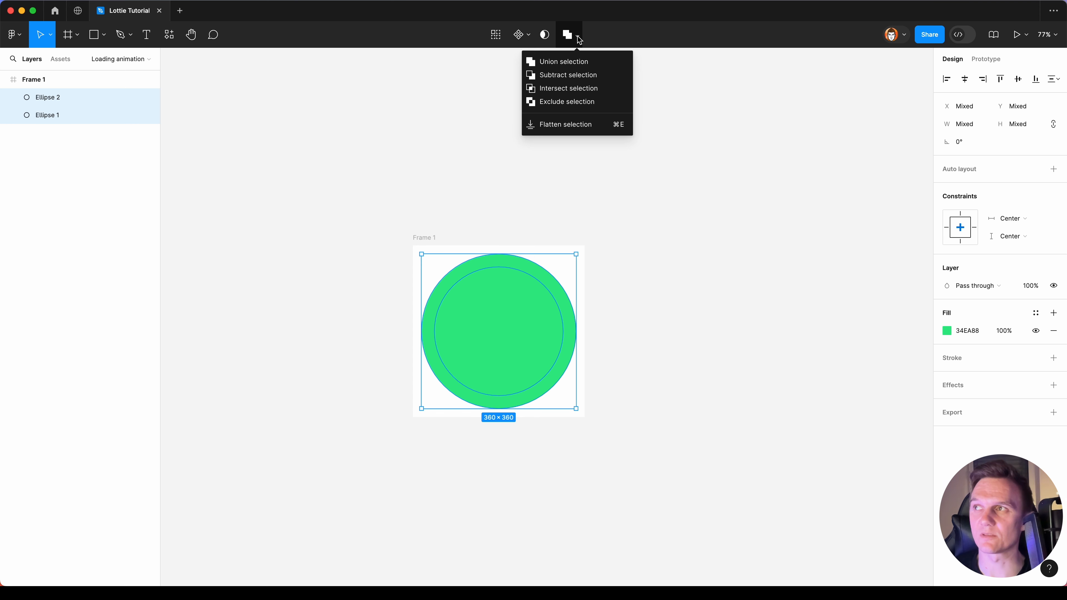
click(575, 75)
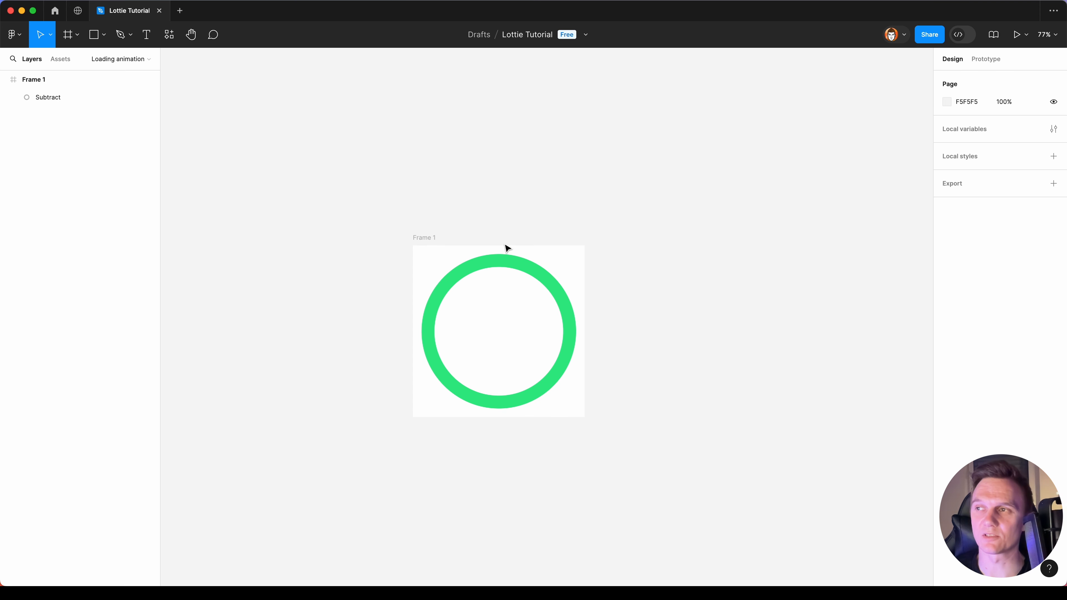
- Draw a square about 191 × 191 from the ring's centre outward, covering its upper-right quarter
click(507, 258)
key(r)
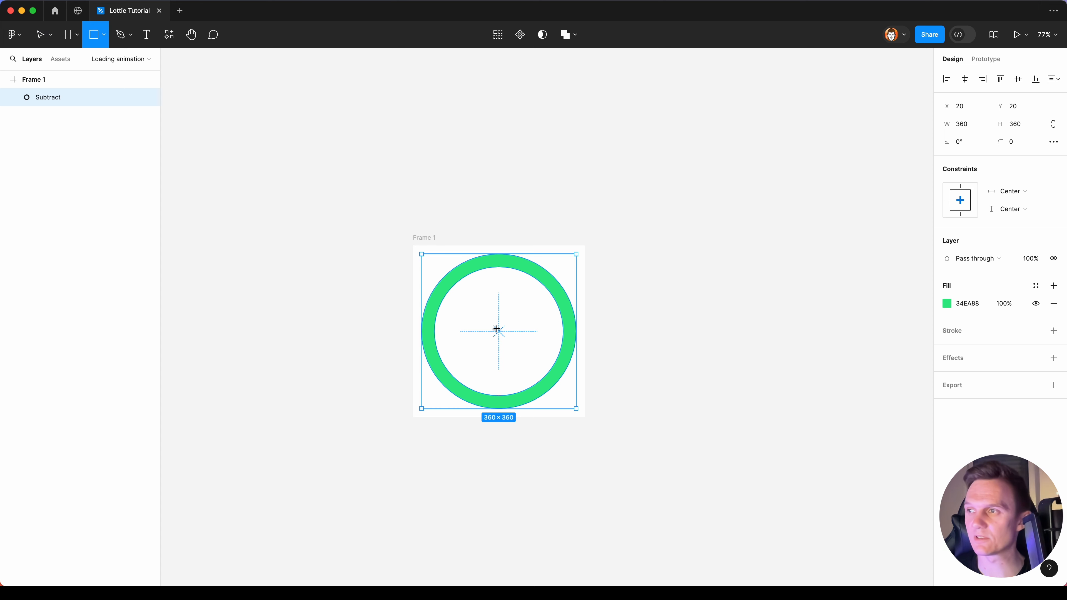
drag(499, 331, 581, 249)
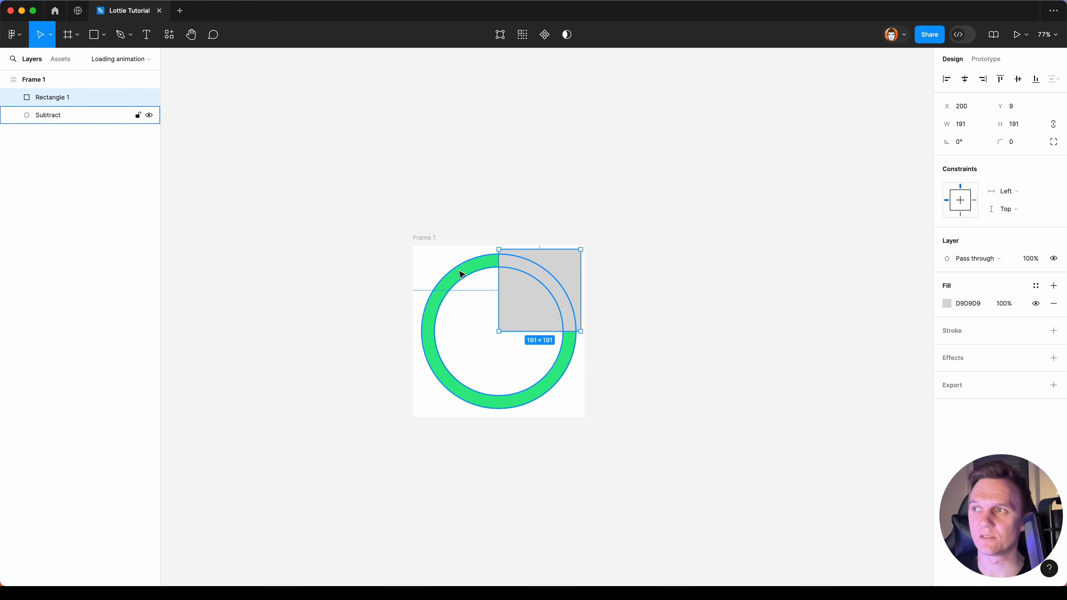
drag(538, 284, 524, 292)
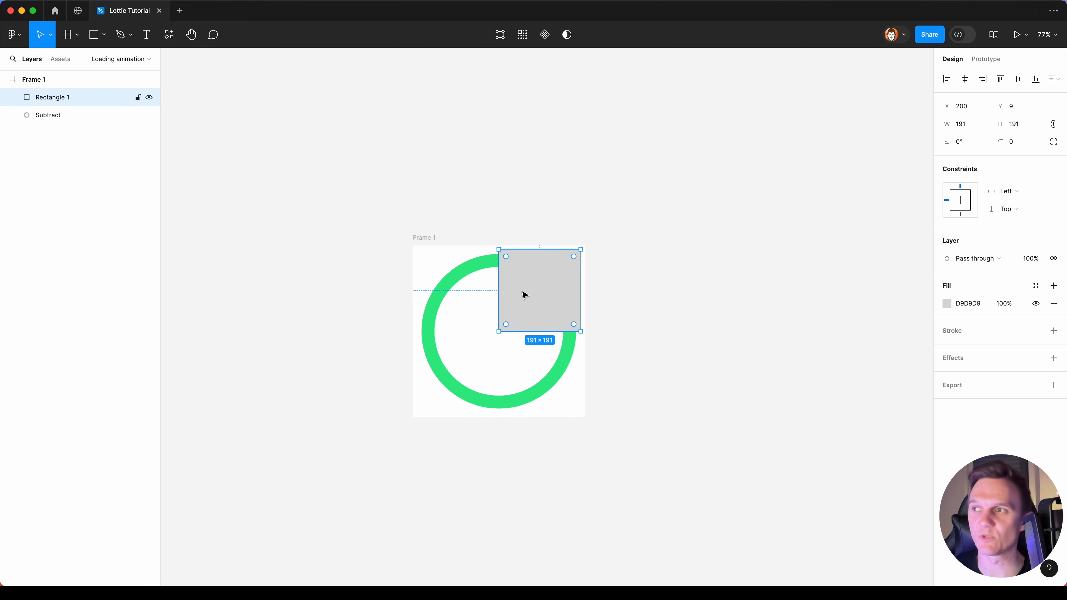
- Subtract the square from the ring to leave a three-quarter arc
shift+click(446, 287)
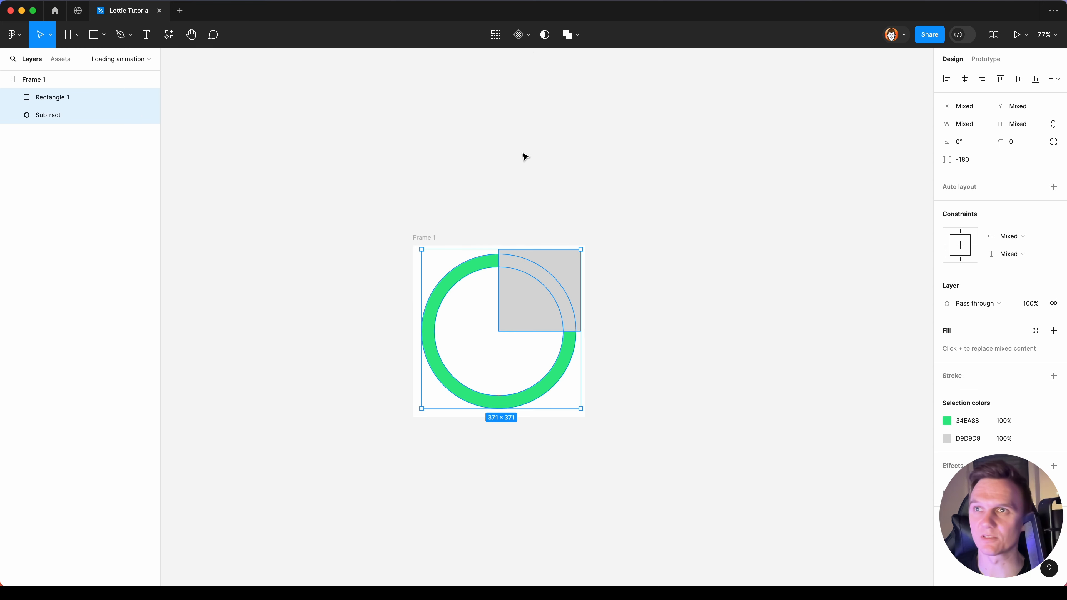
click(574, 36)
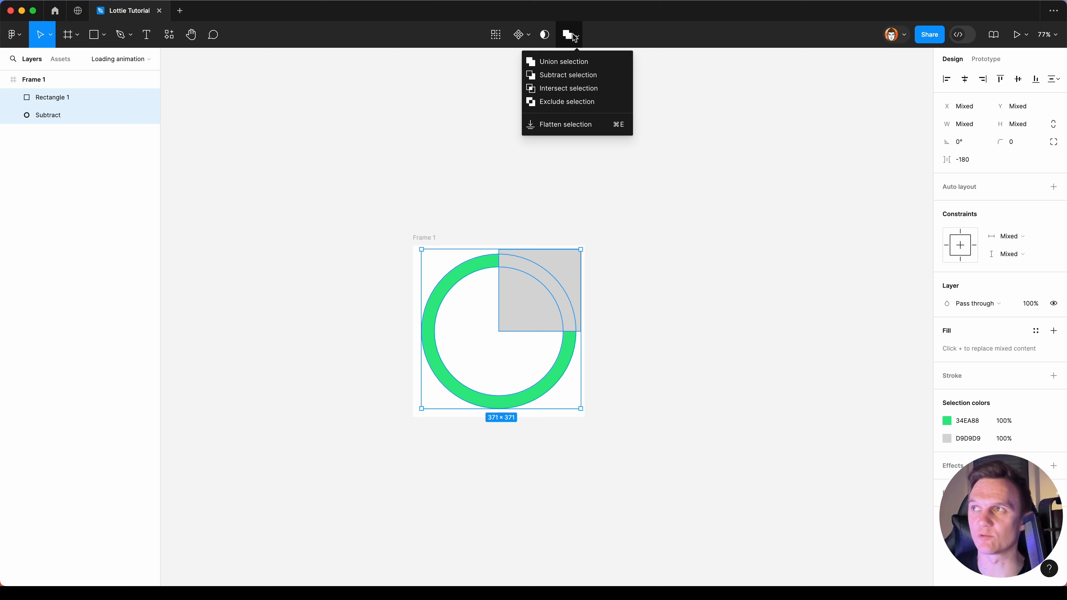
click(568, 75)
click(505, 217)
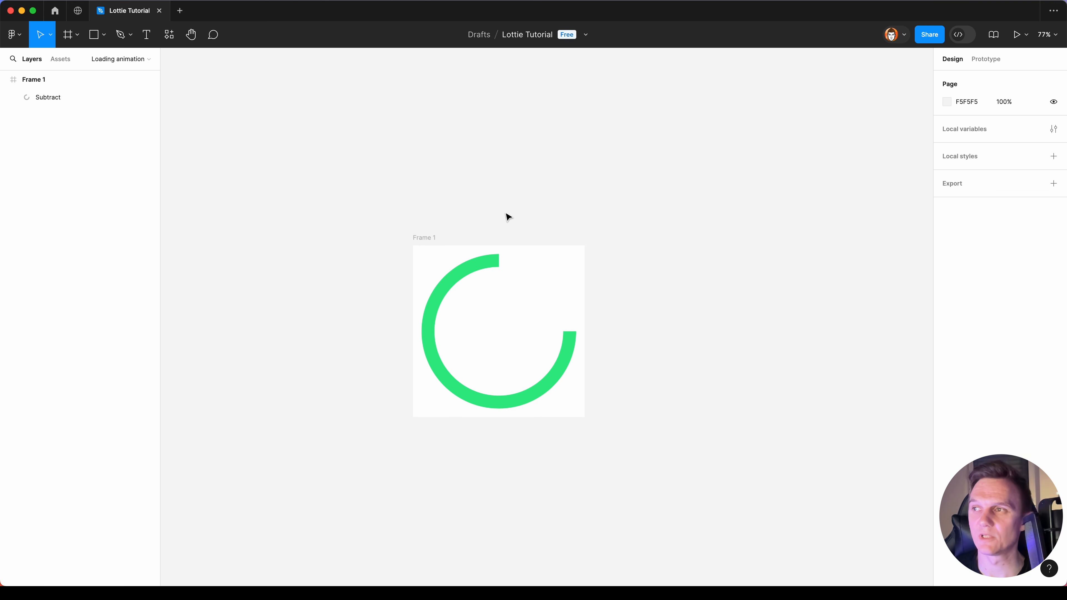
- Rename the three-quarter arc layer to "spinner"
click(474, 277)
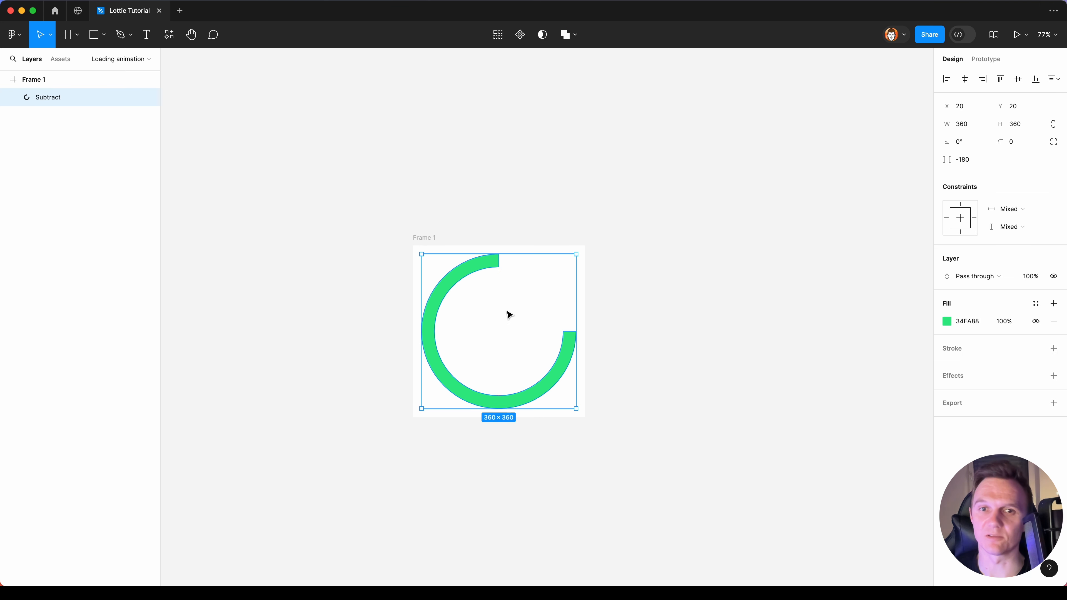
double_click(39, 98)
text(spin)
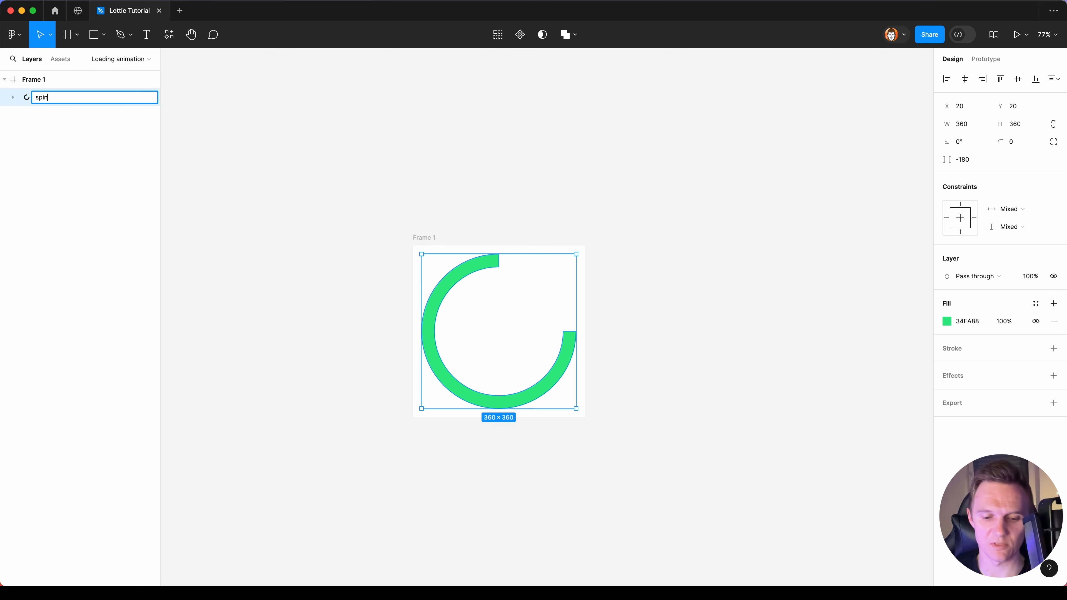
text(ner)
key(Return)
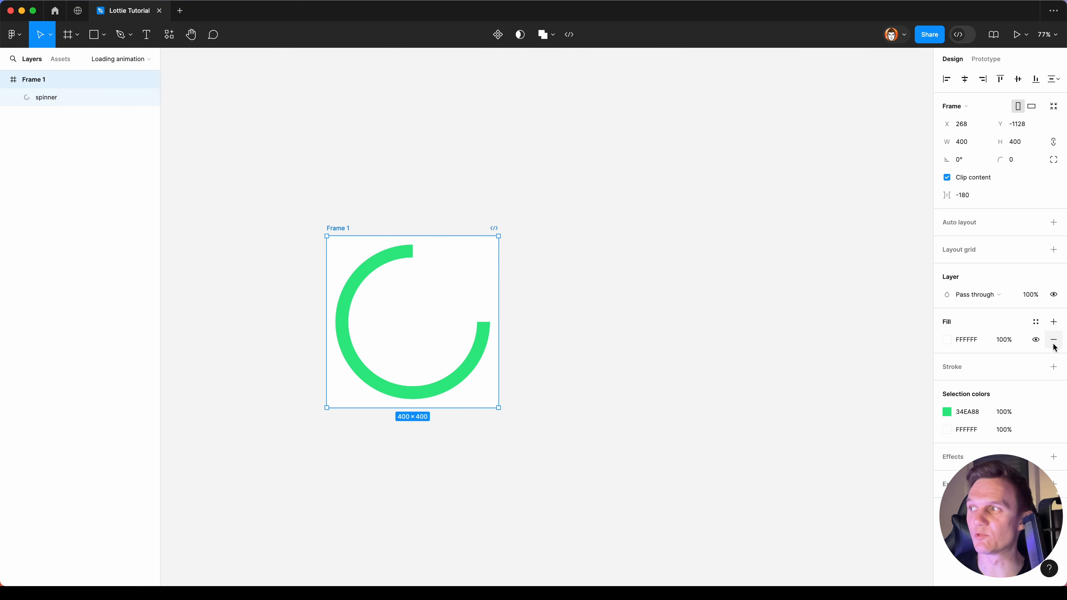
- Remove the white fill from Frame 1 so its background is transparent
click(1054, 339)
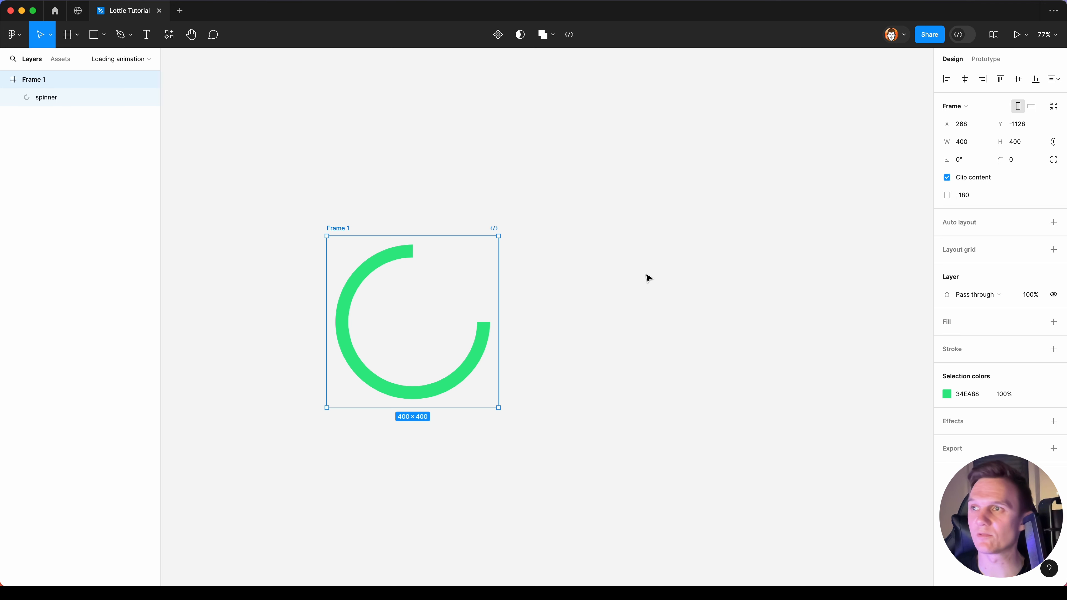
click(419, 183)
- Duplicate Frame 1 four times to make a row of five spinner frames
click(349, 226)
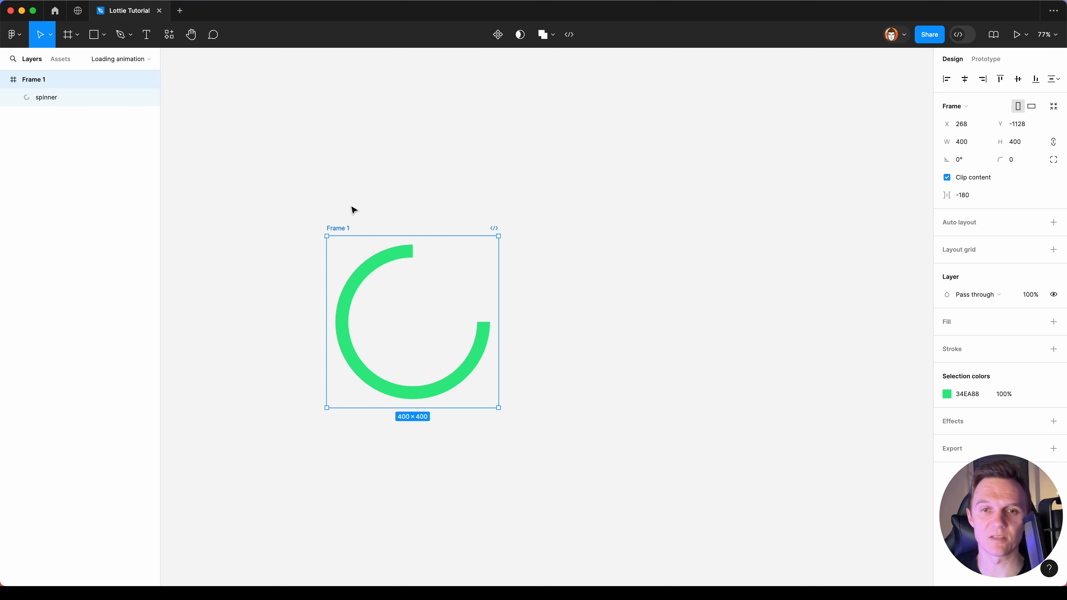
key(super+d)
key(super+d)
key(super+d)
key(super+d)
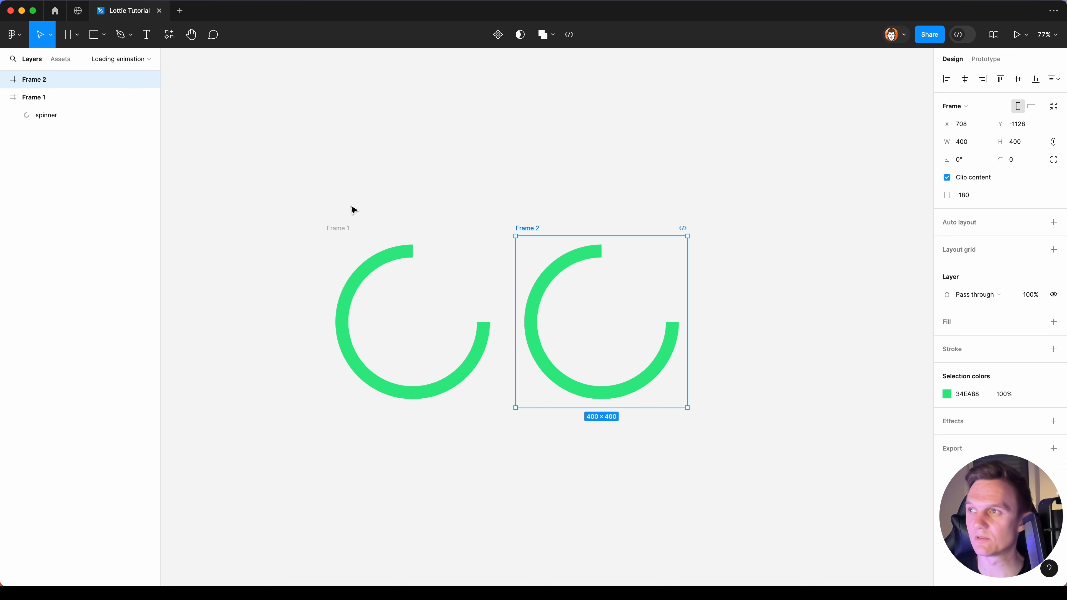
scroll(353, 210, right, 10)
key(shift+1)
click(457, 209)
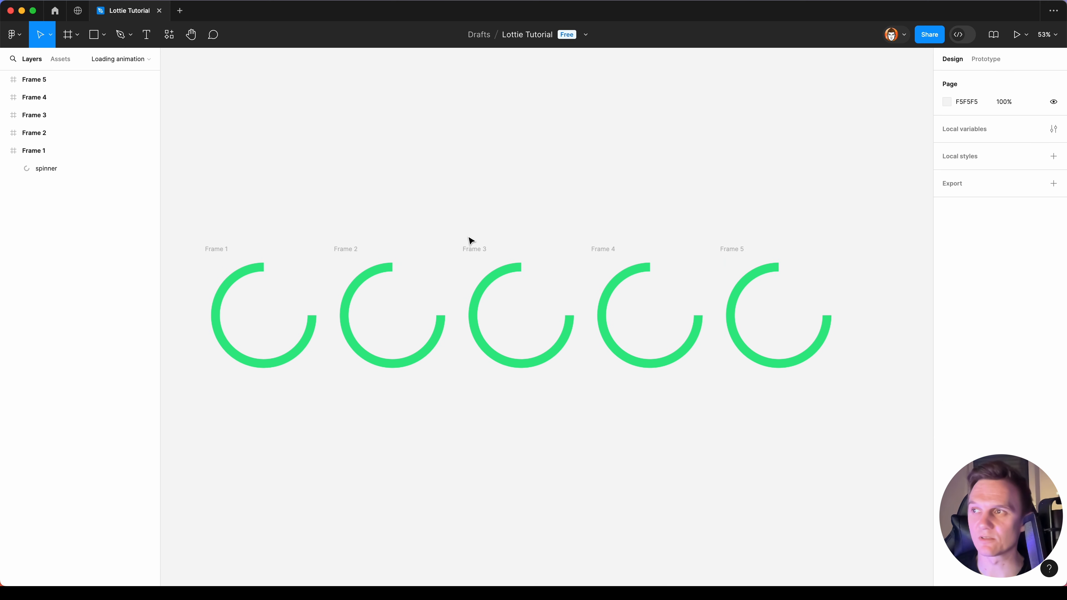
- Rotate the spinner in Frame 2 to -90° and the spinner in Frame 3 to -180°
scroll(483, 235, left, 2)
click(485, 350)
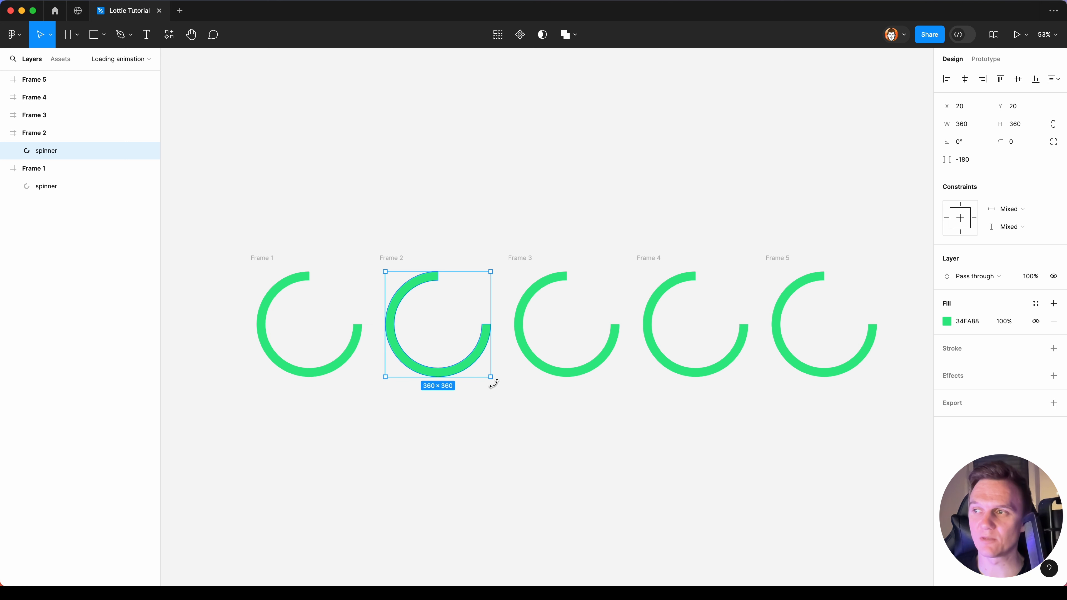
drag(494, 383, 412, 345)
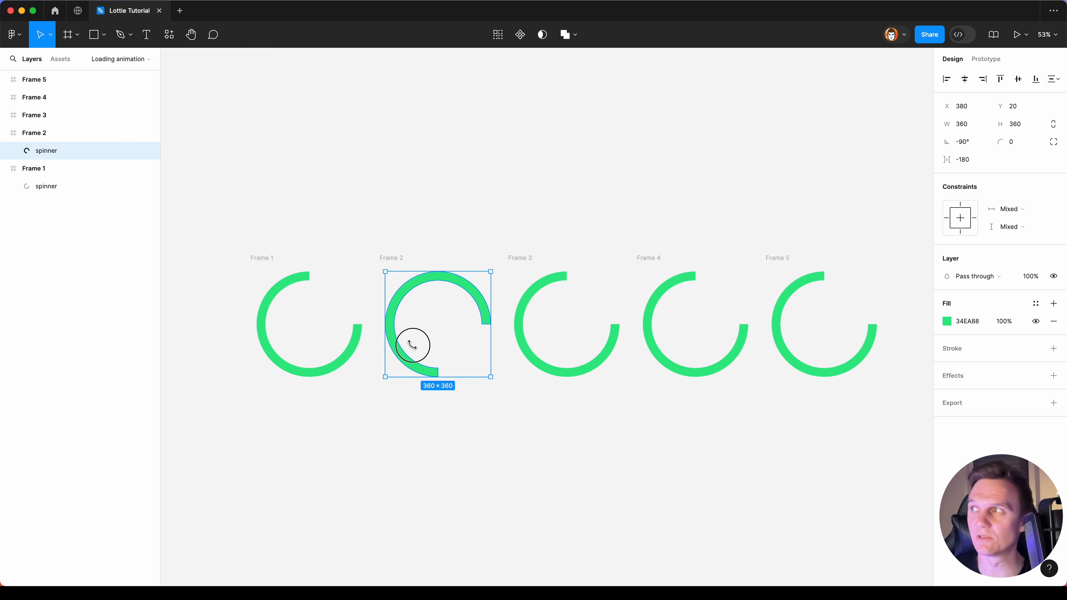
click(601, 364)
drag(622, 382, 530, 277)
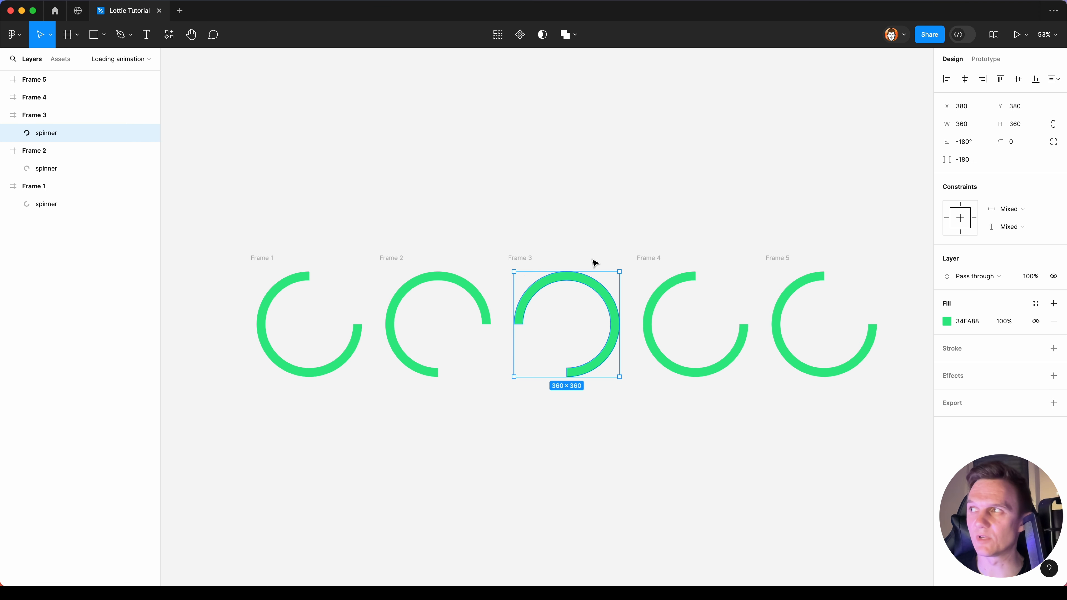
- Rotate the spinner in Frame 4 to 90°
click(657, 260)
click(667, 283)
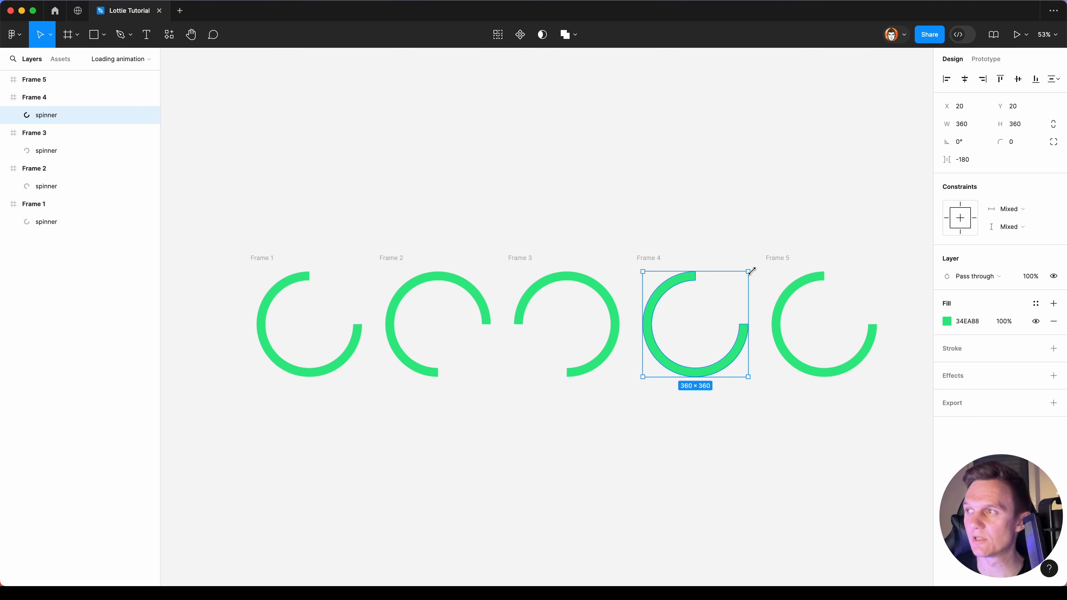
drag(752, 271, 640, 277)
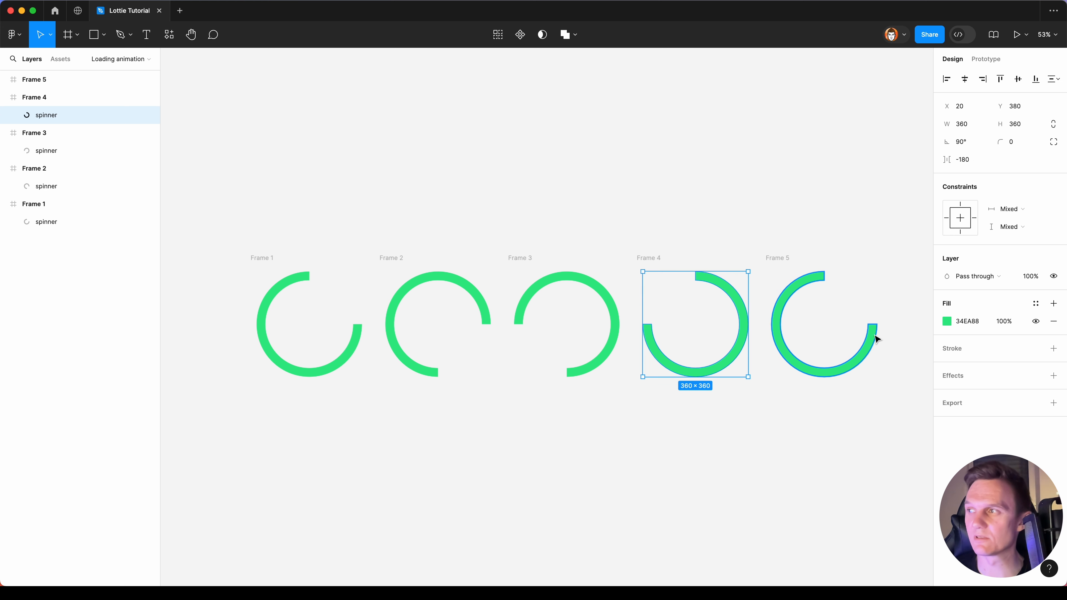
click(794, 232)
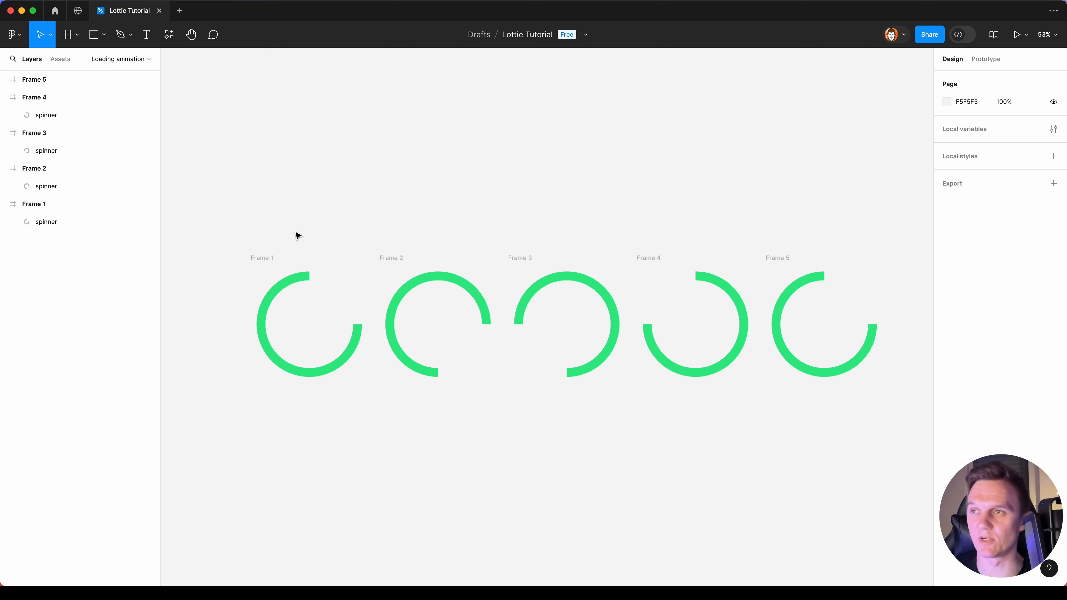
- Create a prototype connection from Frame 1 to Frame 2
click(263, 258)
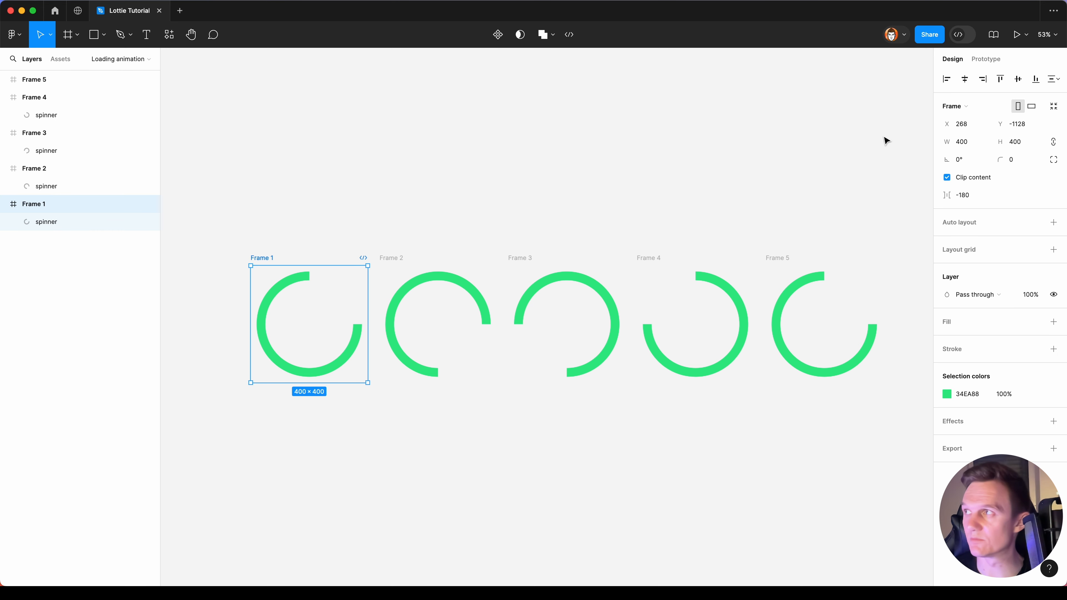
click(978, 61)
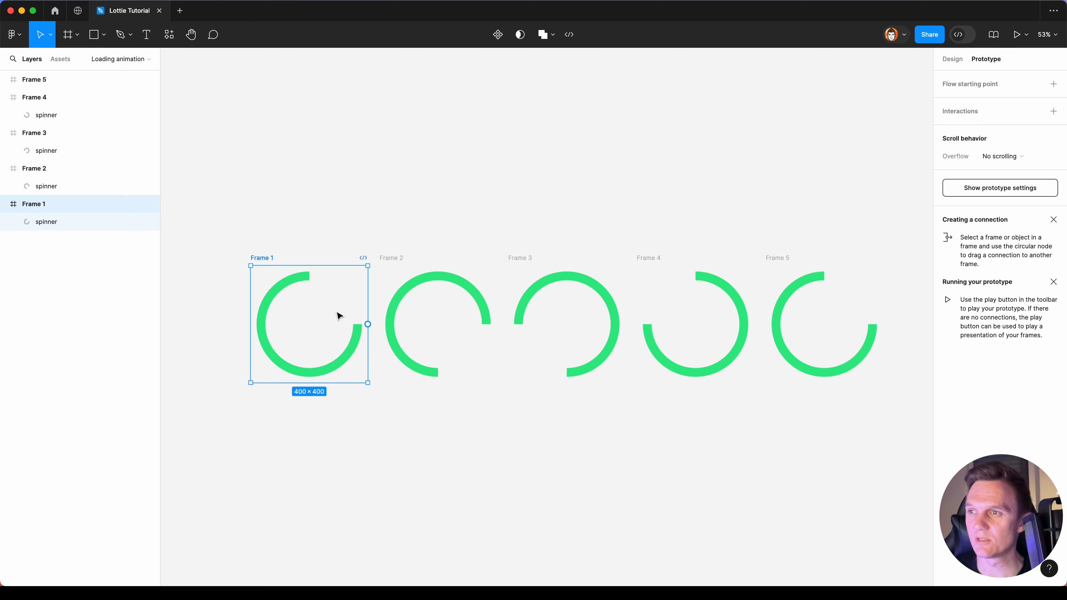
drag(367, 325, 401, 324)
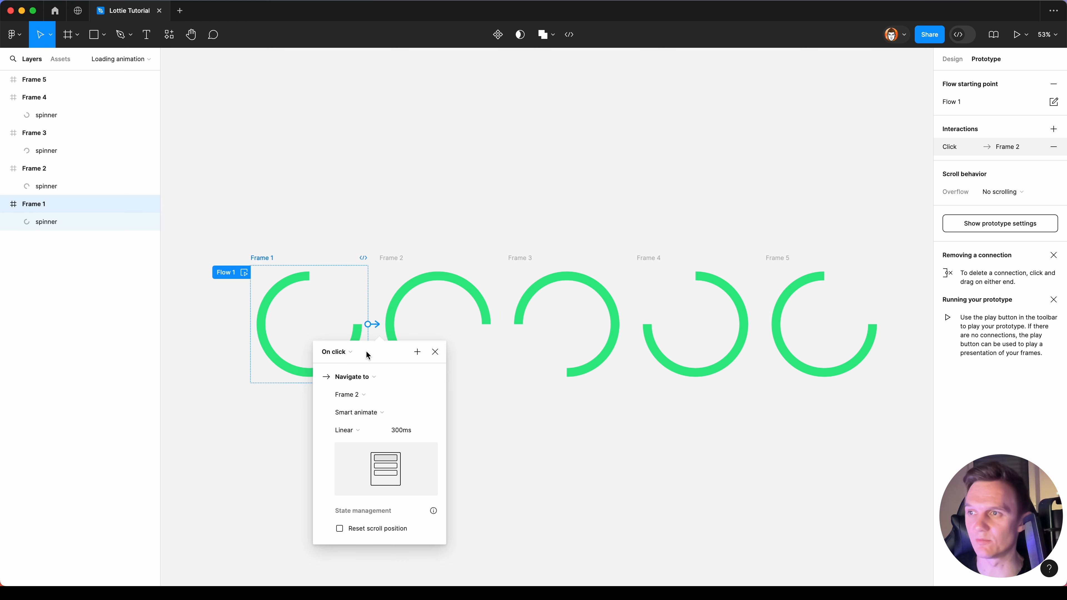
- Change the trigger of the Frame 1 to Frame 2 interaction to After delay with a 1 ms delay
click(348, 352)
click(331, 495)
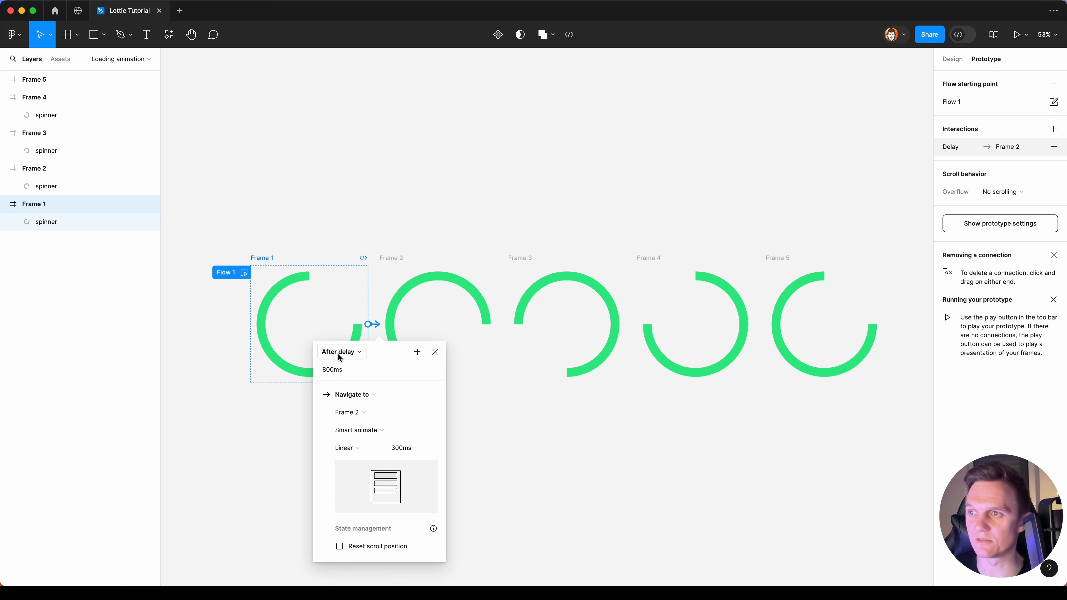
click(332, 370)
text(1)
key(Return)
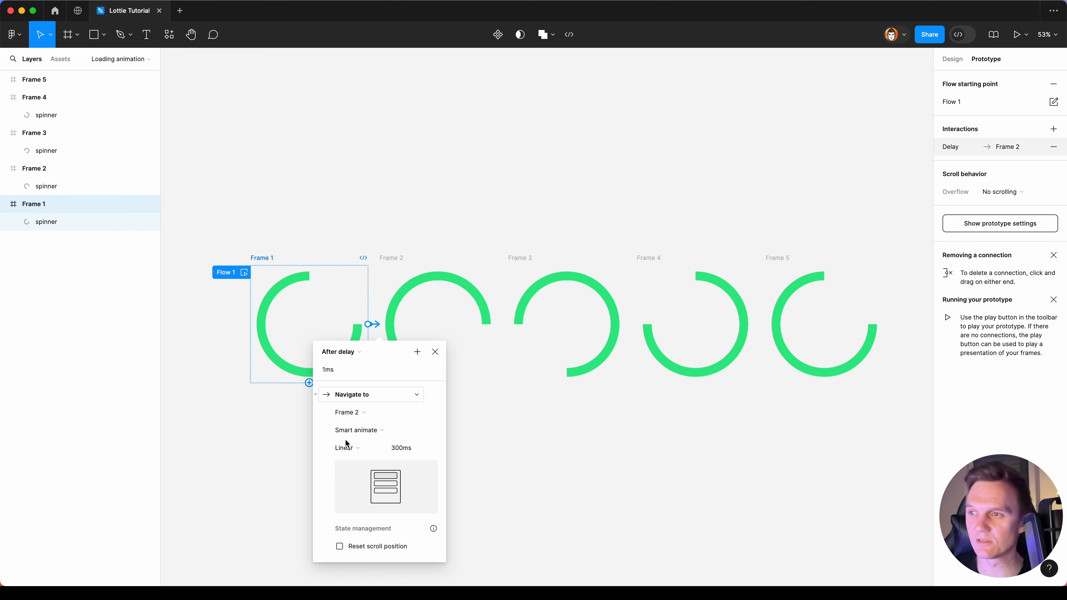
- Keep Smart animate with Linear easing for the Frame 1 to Frame 2 transition and set its duration to 400 ms
click(352, 431)
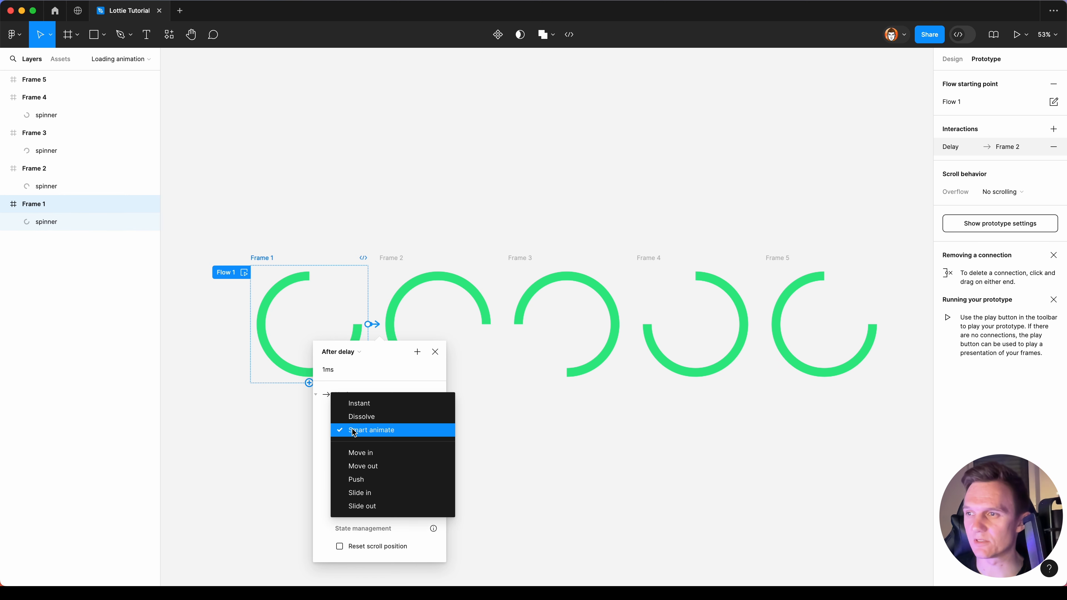
click(366, 430)
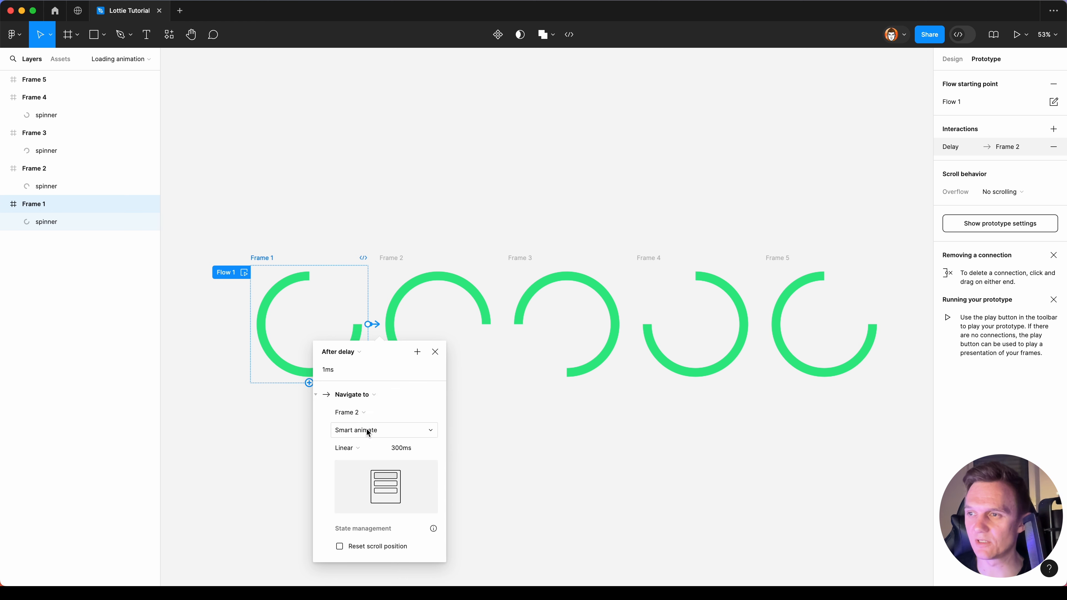
click(355, 444)
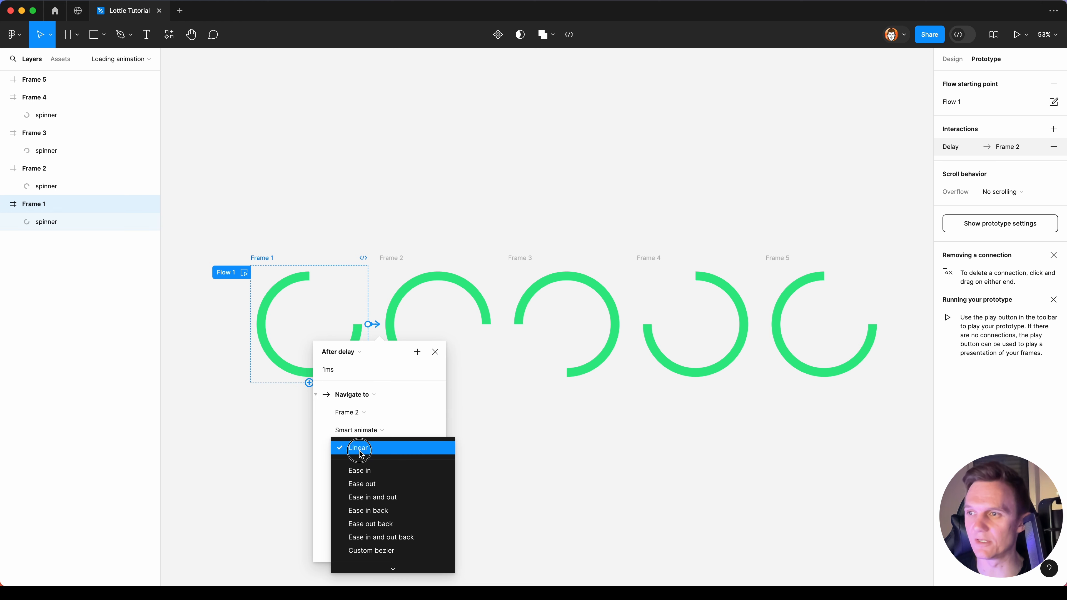
click(363, 447)
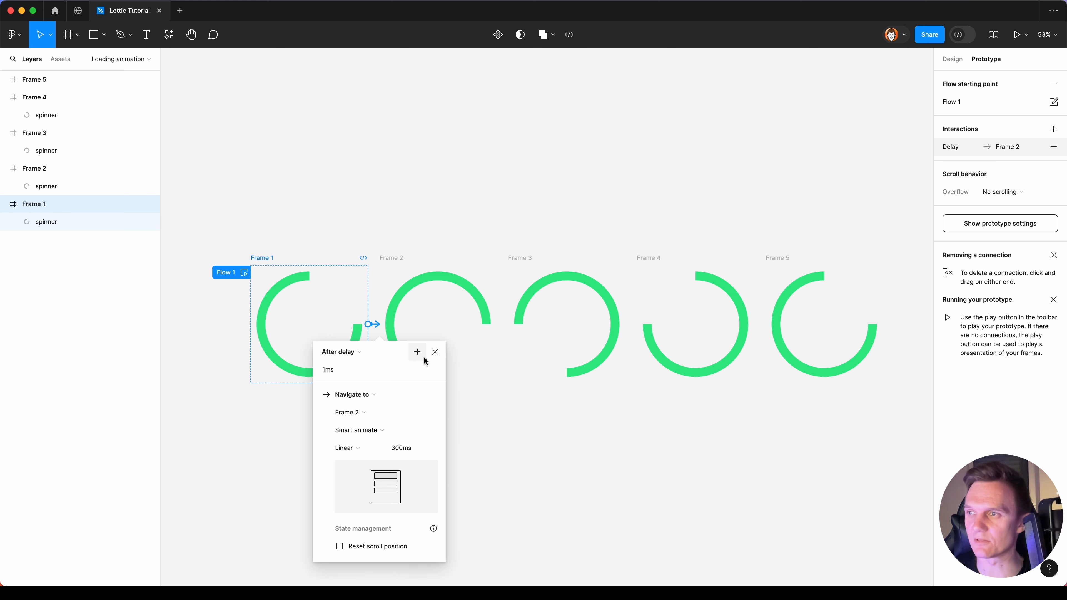
drag(395, 448, 376, 449)
text(4)
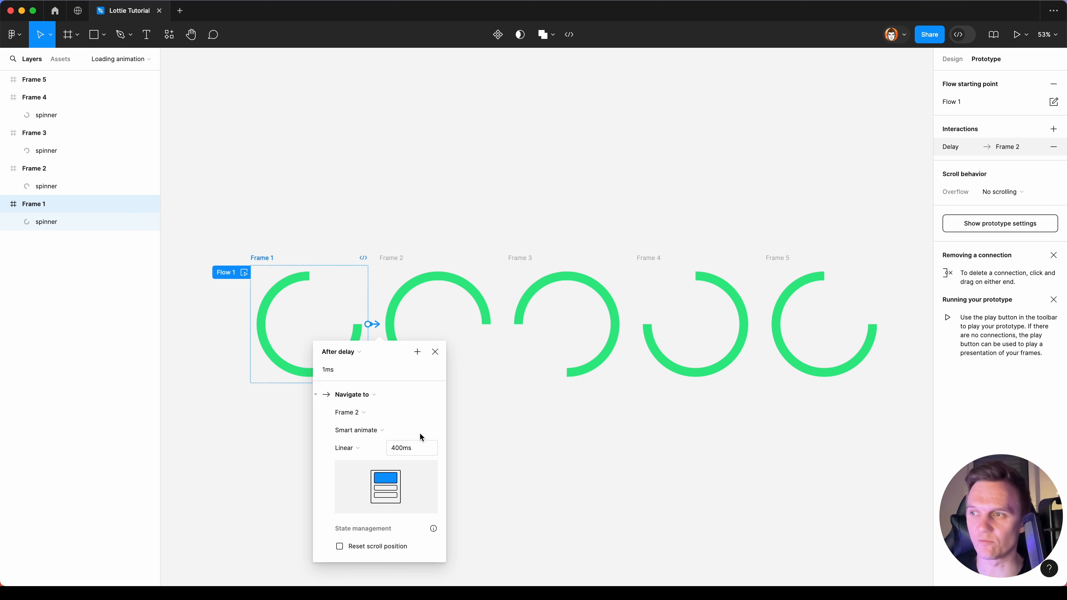
click(435, 351)
- Connect Frame 2 to Frame 3 with an After delay trigger of 1 ms
click(397, 258)
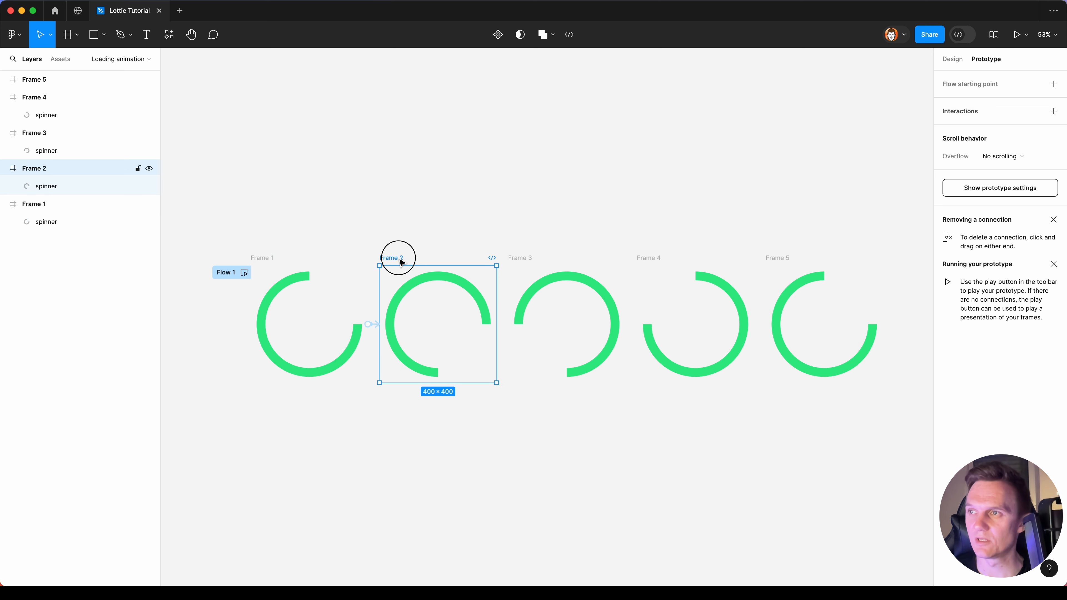
drag(497, 324, 539, 327)
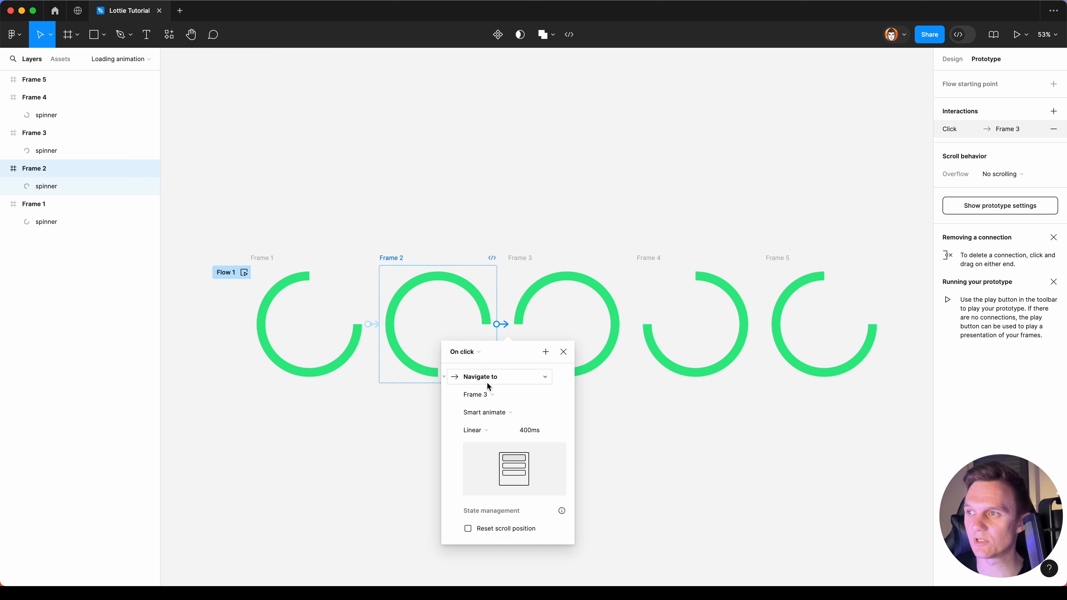
click(465, 352)
click(469, 492)
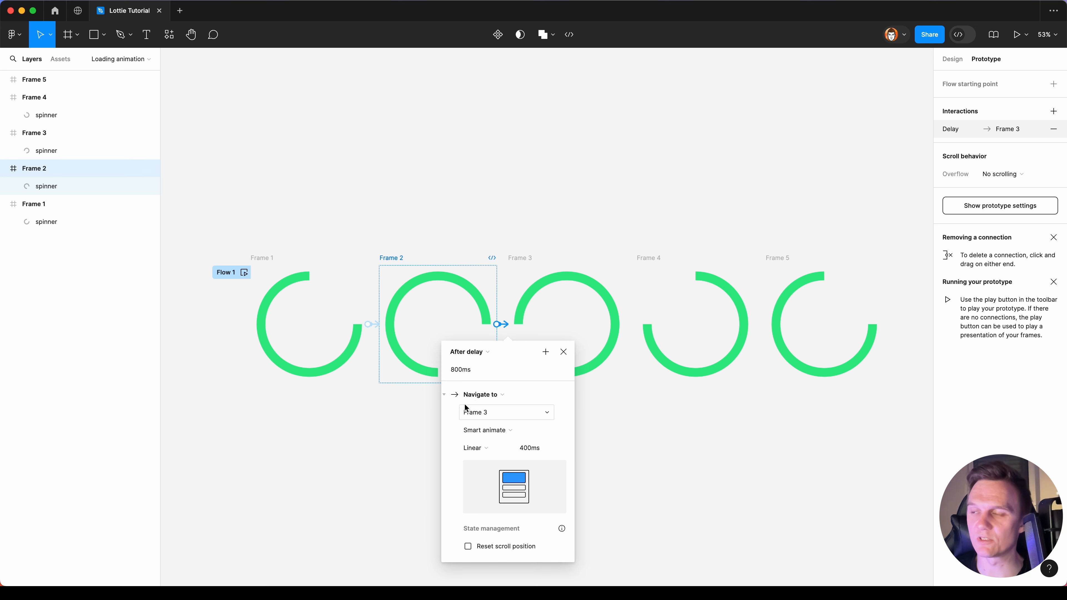
click(459, 369)
text(1)
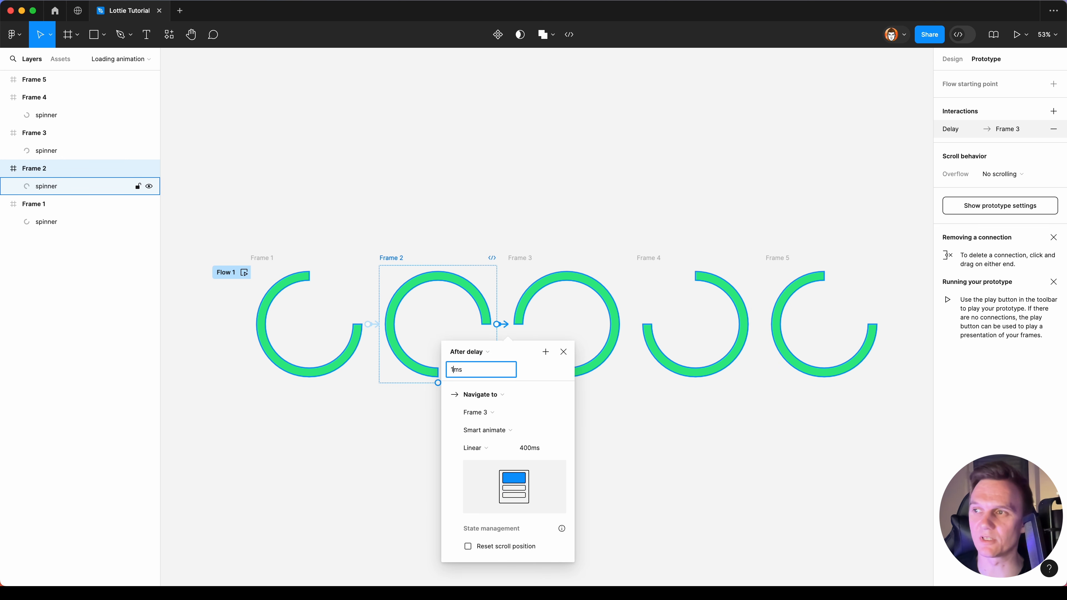
key(Return)
click(563, 355)
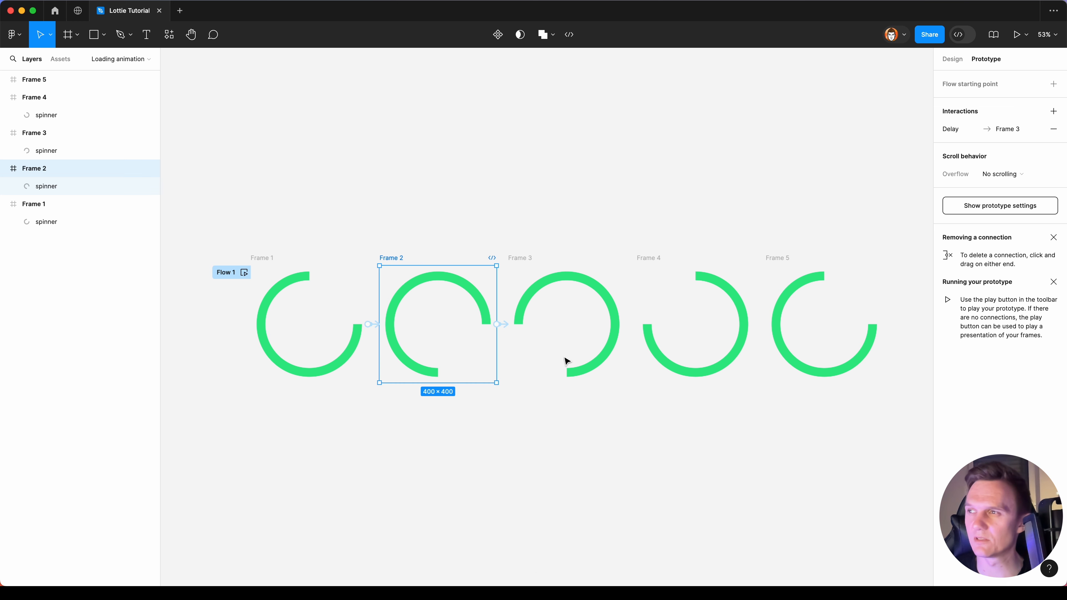
- Connect Frame 3 to Frame 4 with an After delay trigger of 1 ms
click(530, 264)
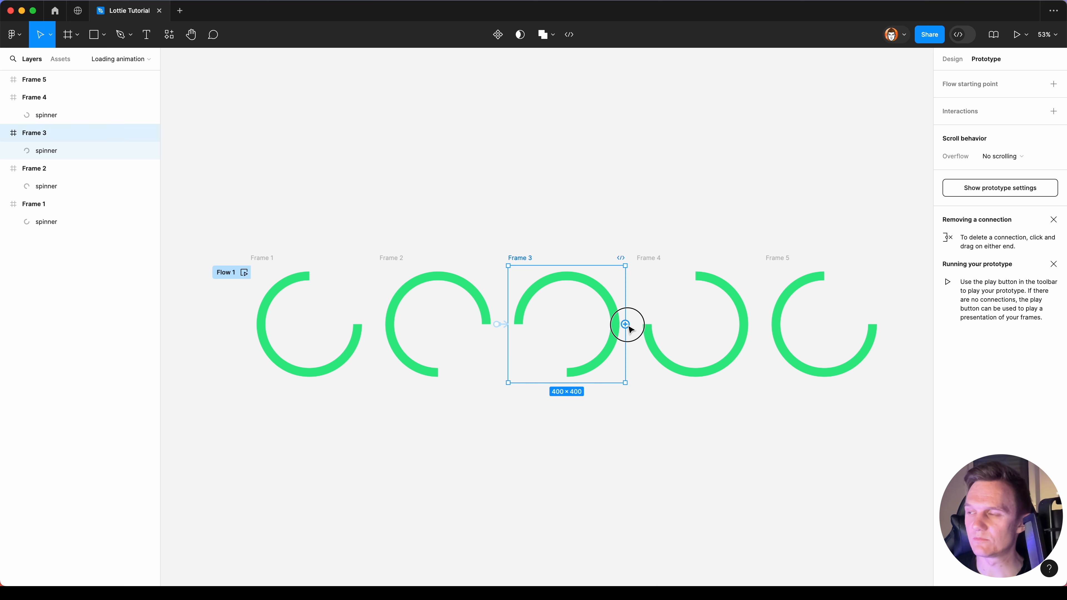
drag(625, 324, 665, 323)
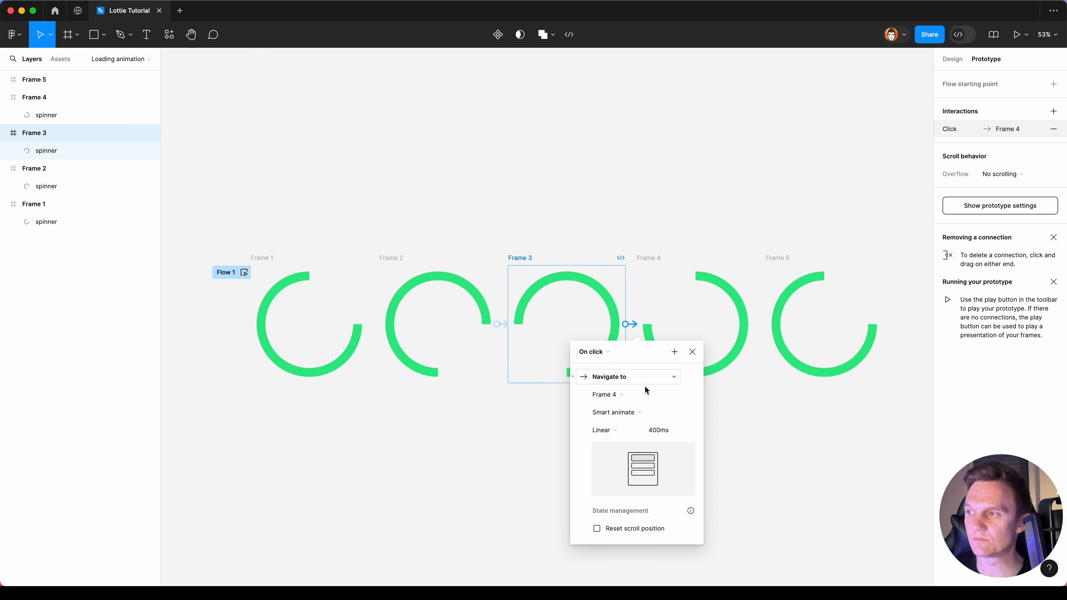
click(602, 355)
click(607, 489)
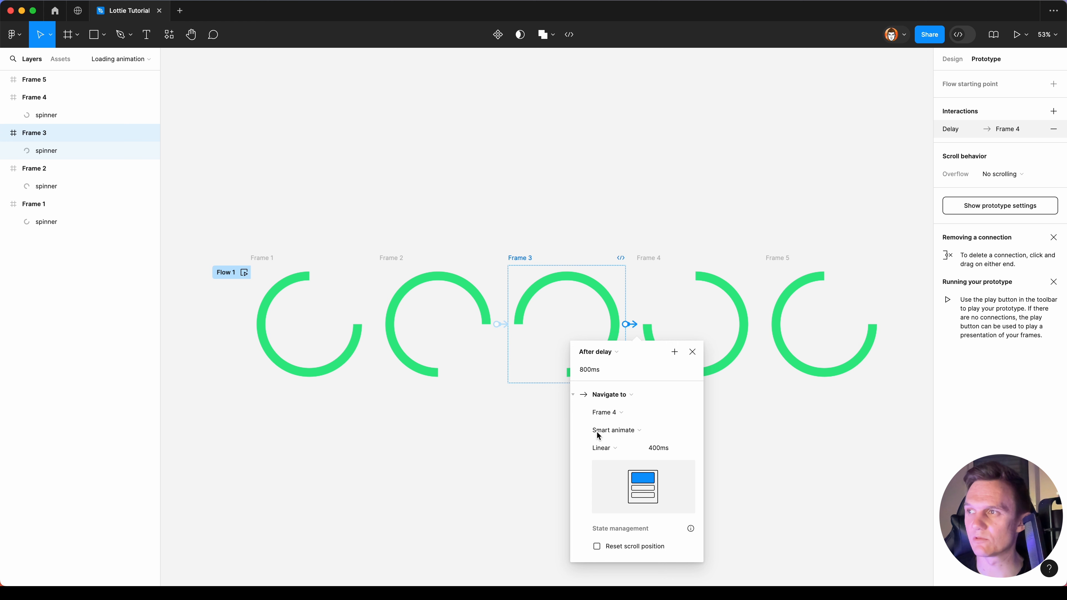
click(591, 371)
text(1)
key(Return)
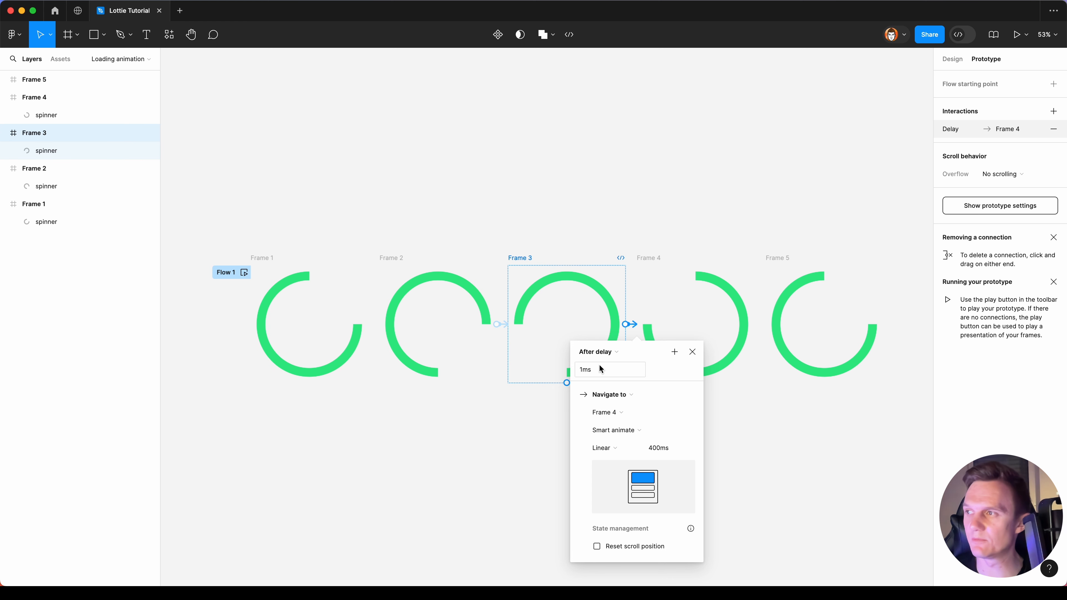
click(692, 352)
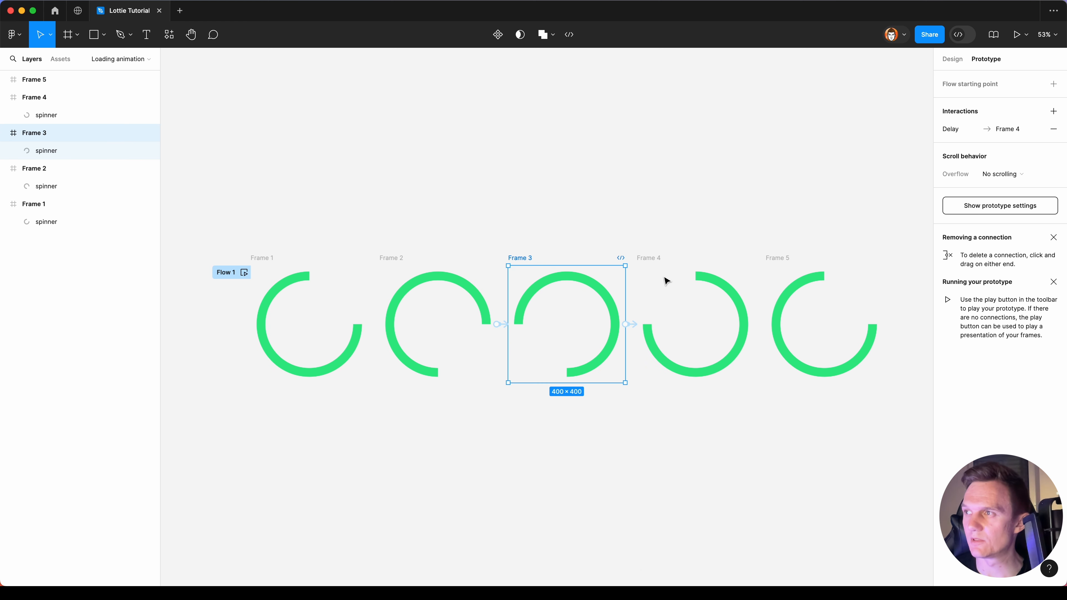
- Connect Frame 4 to Frame 5 with an After delay trigger of 1 ms and preview Flow 1
click(653, 262)
drag(755, 325, 785, 329)
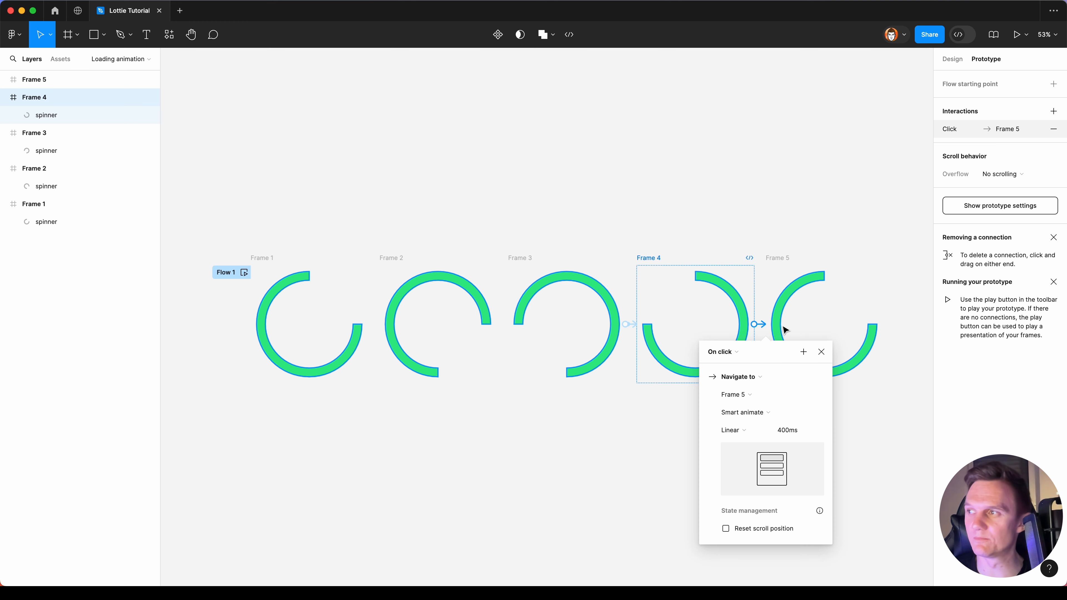
click(735, 353)
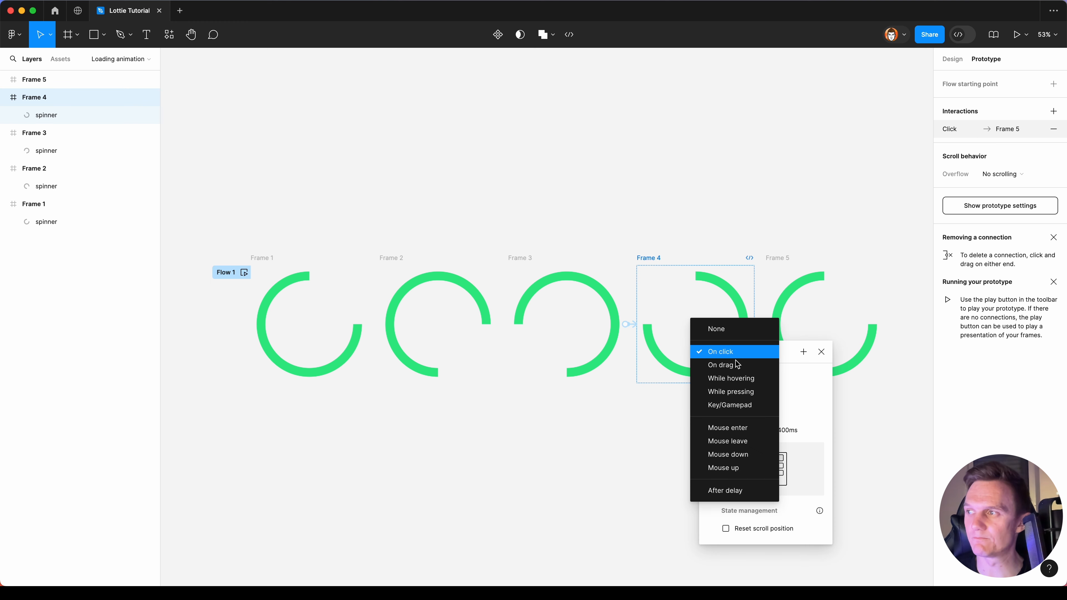
click(710, 492)
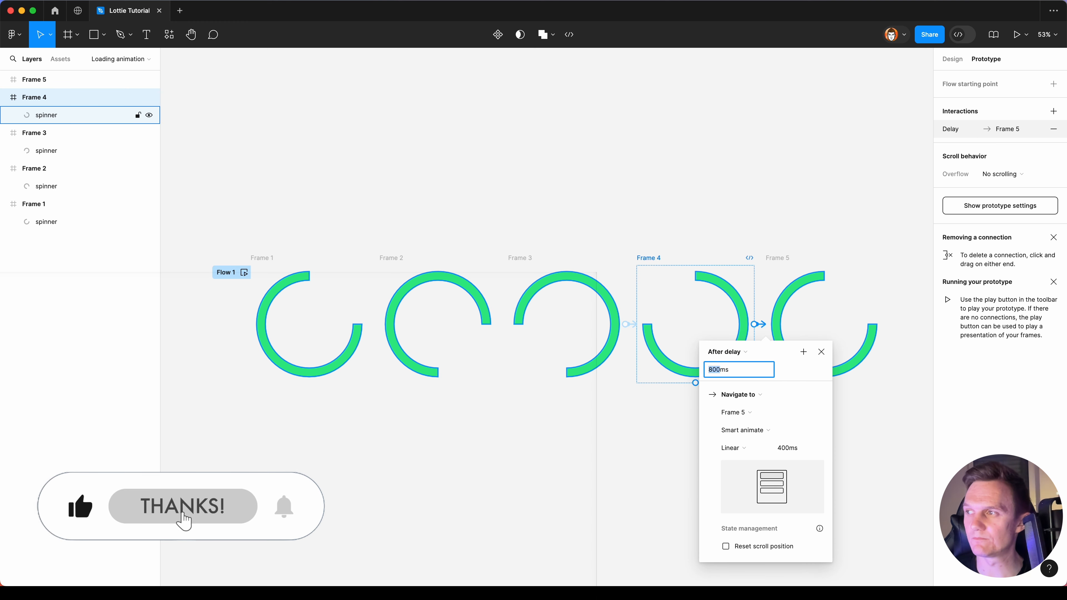
text(1)
key(Return)
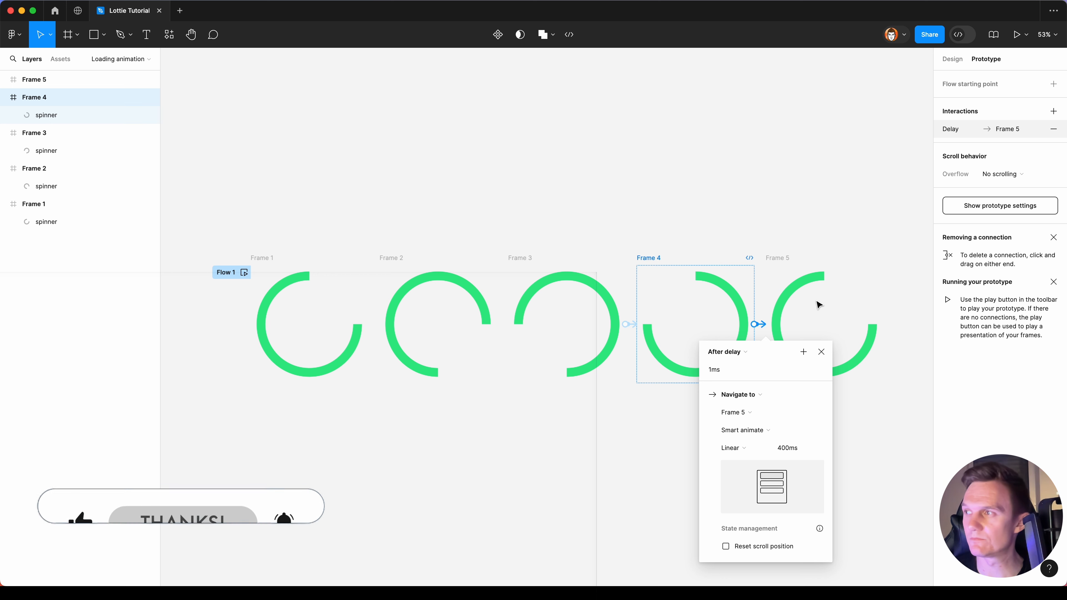
click(787, 217)
click(246, 272)
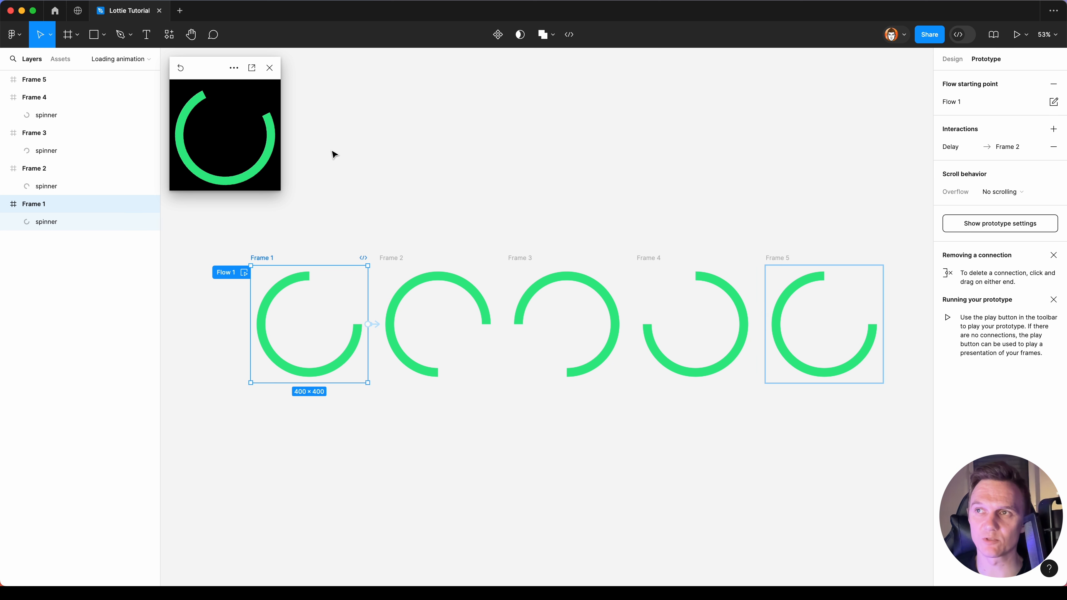
click(270, 68)
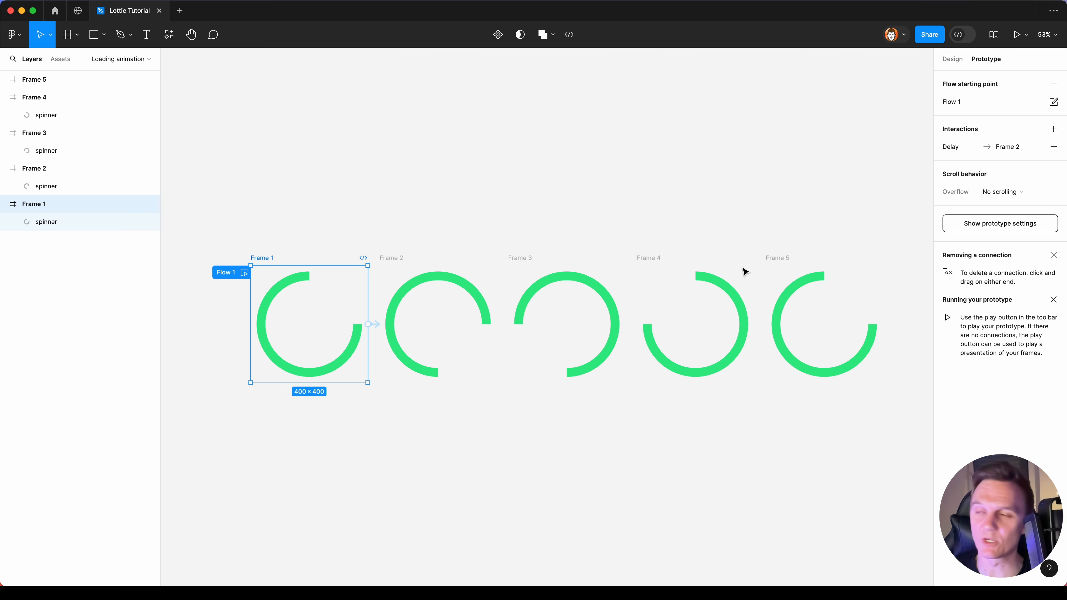
- Connect Frame 5 back to Frame 1 with an Instant animation and preview Flow 1
click(780, 258)
drag(882, 324, 266, 306)
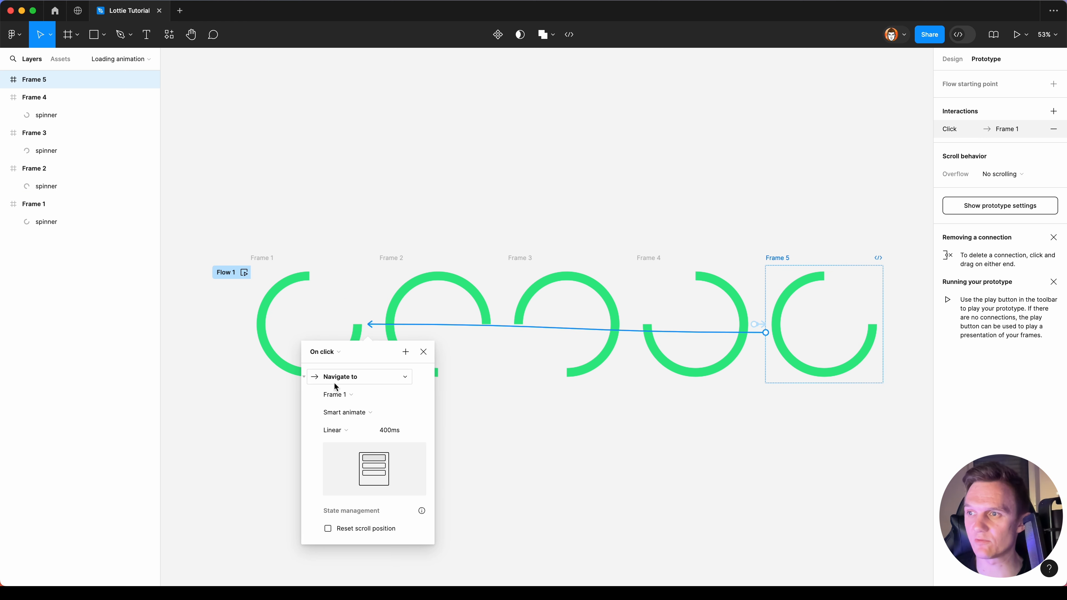
click(345, 415)
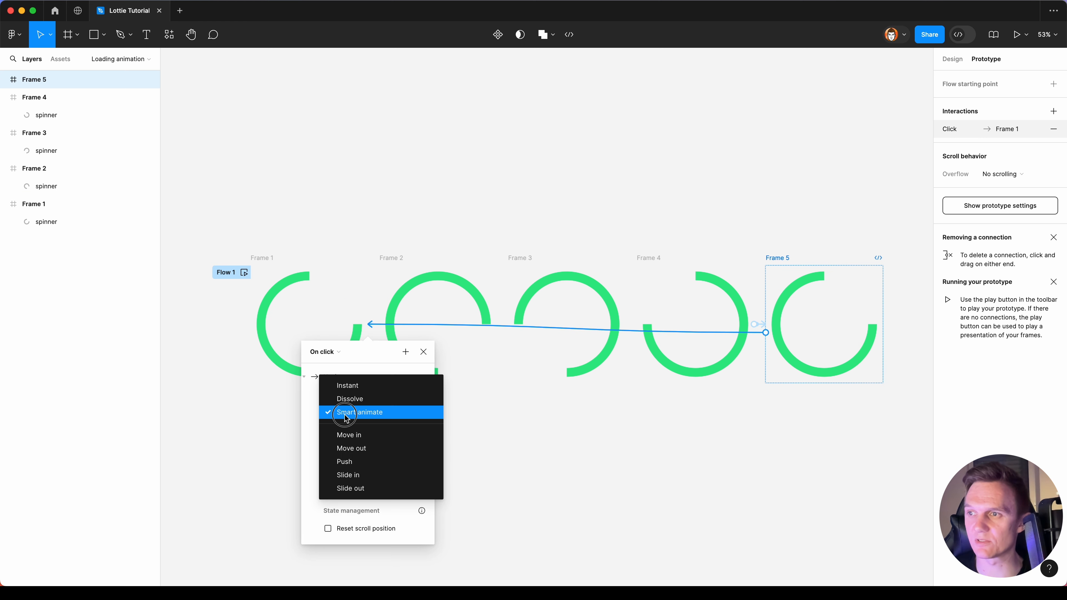
click(348, 385)
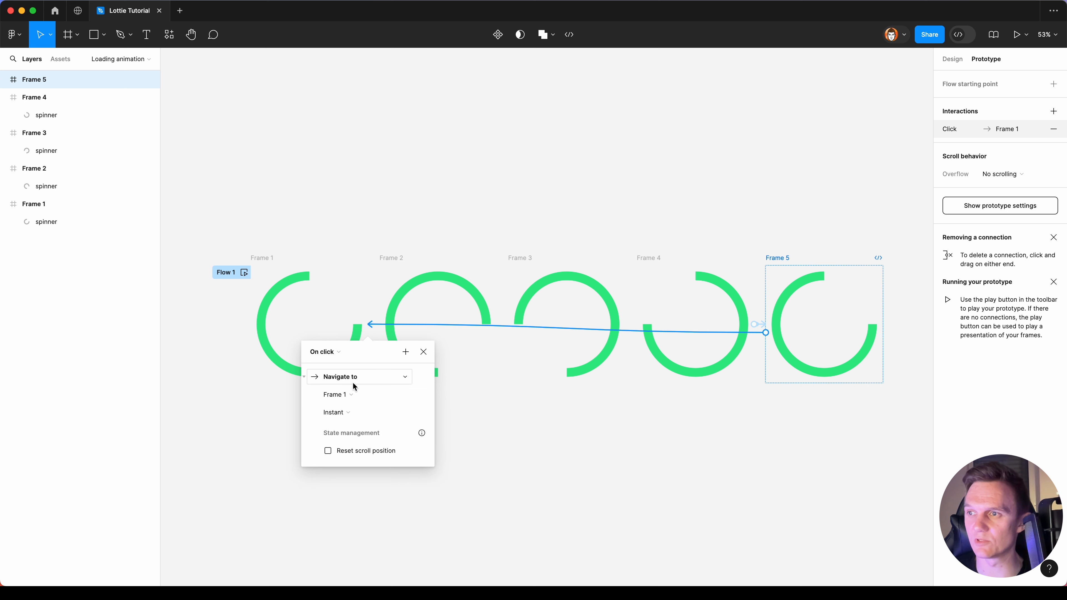
click(422, 353)
click(244, 272)
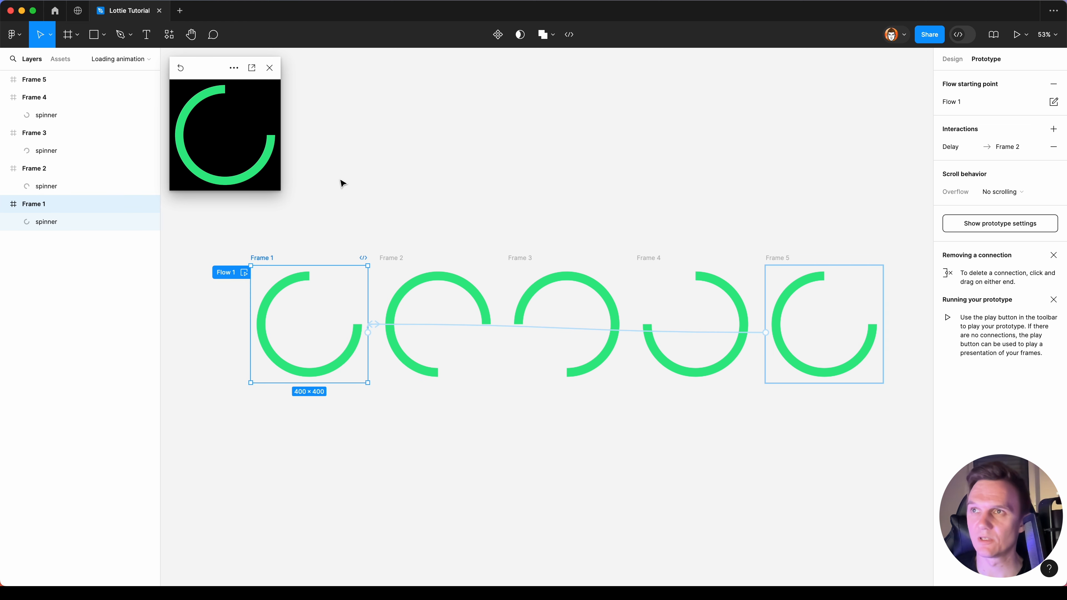
click(269, 68)
- Change the Frame 5 to Frame 1 trigger to After delay with 1 ms and preview Flow 1 again
click(537, 332)
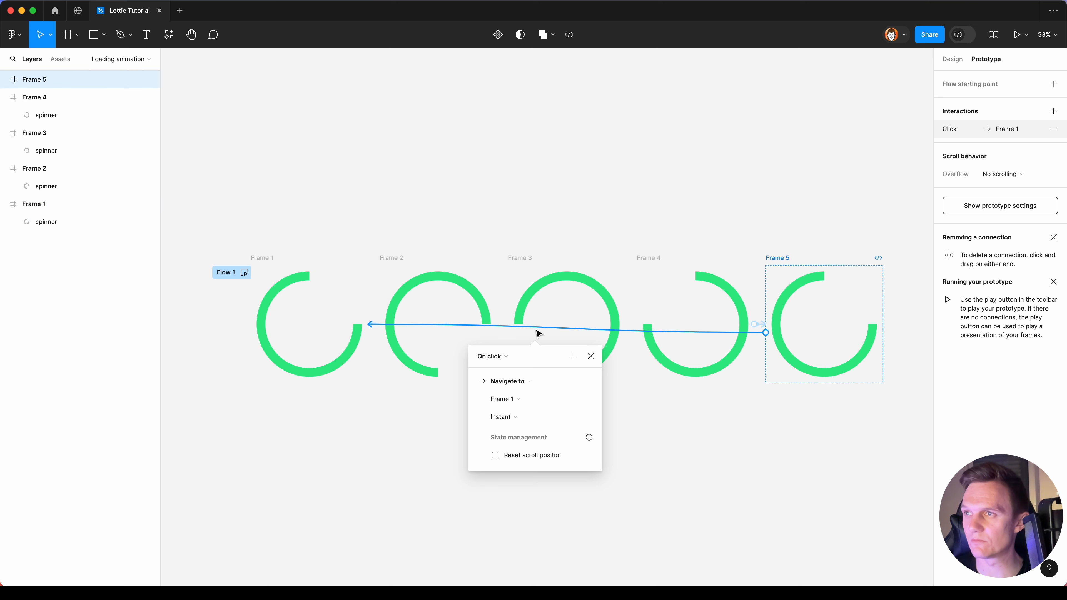
click(504, 361)
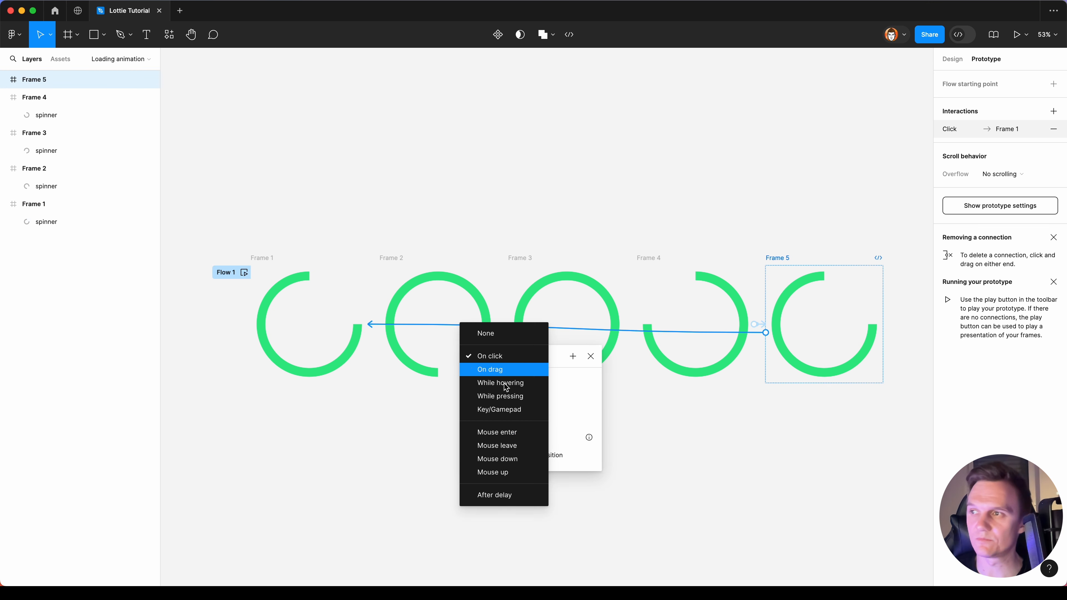
click(502, 492)
click(458, 373)
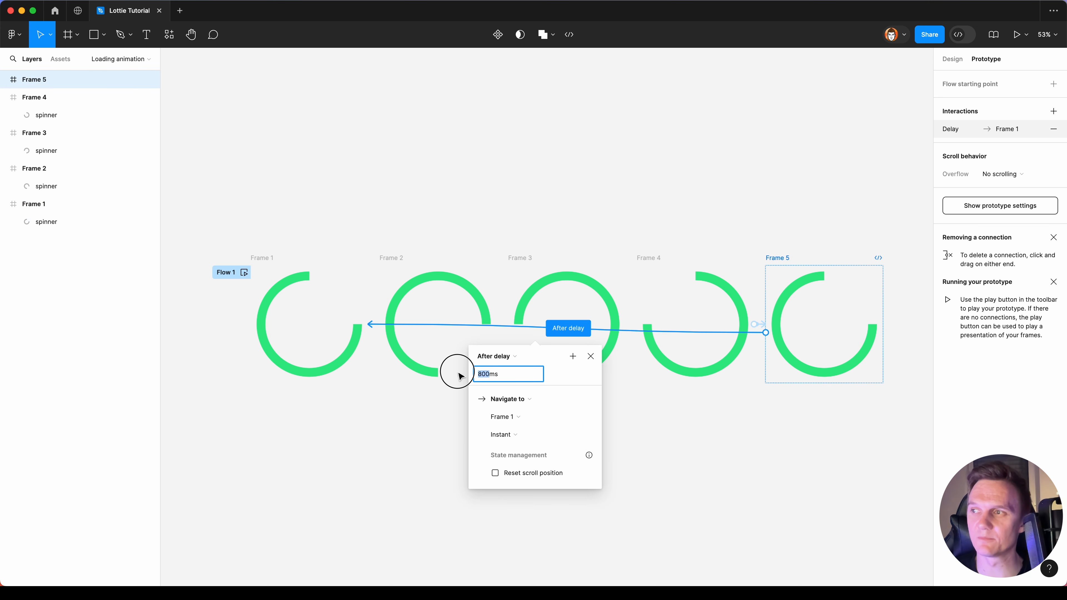
text(1)
click(247, 217)
click(244, 273)
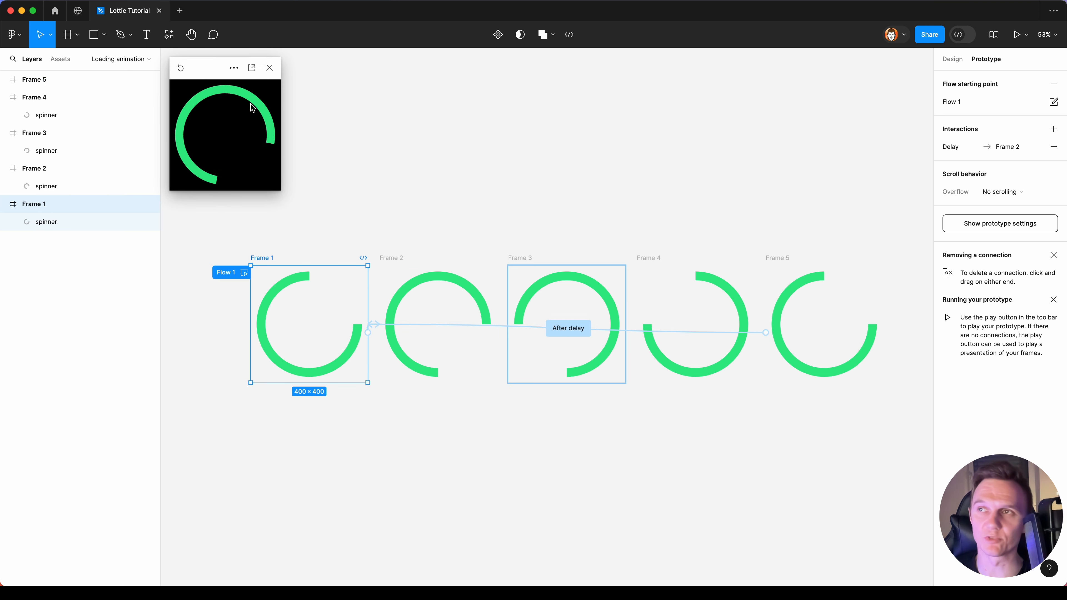
click(269, 68)
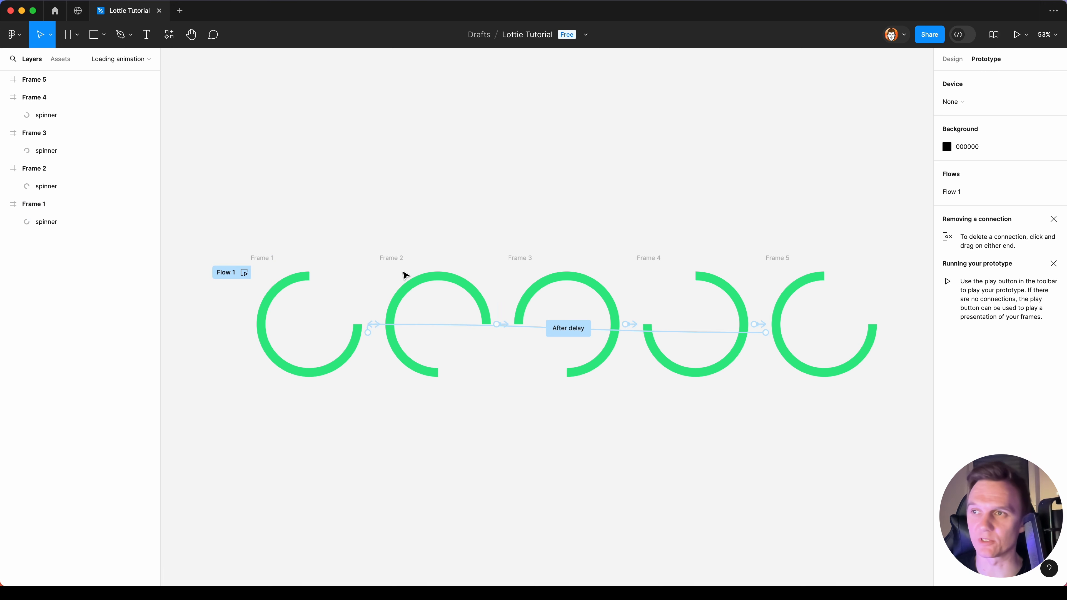
- Switch to the browser, view the LottieFiles integration page for Figma, and open the LottieFiles account menu
key(super+Tab)
key(super+Tab)
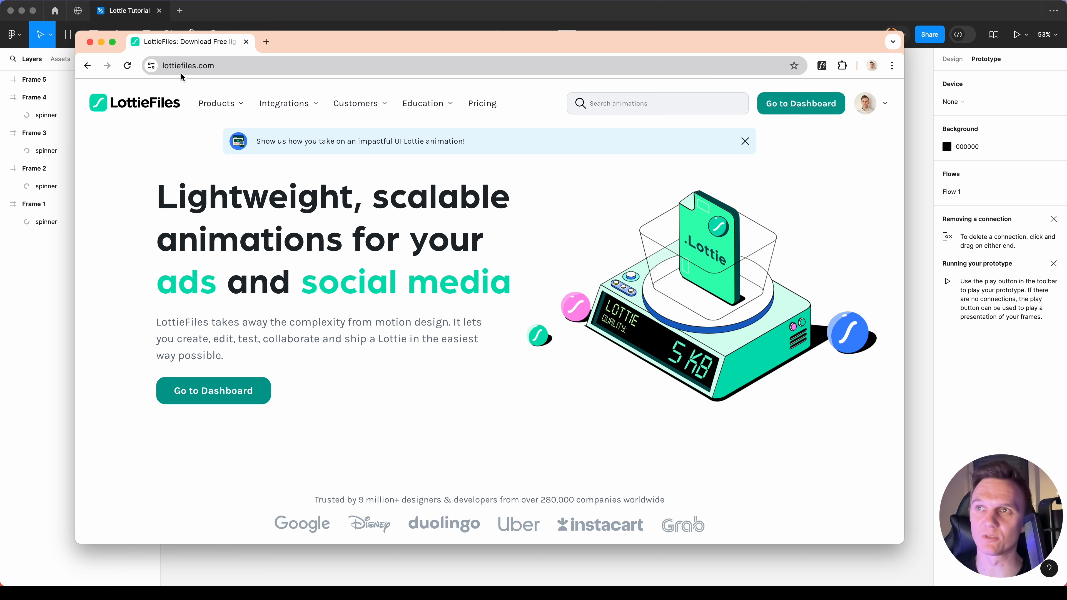
mouse_move(290, 109)
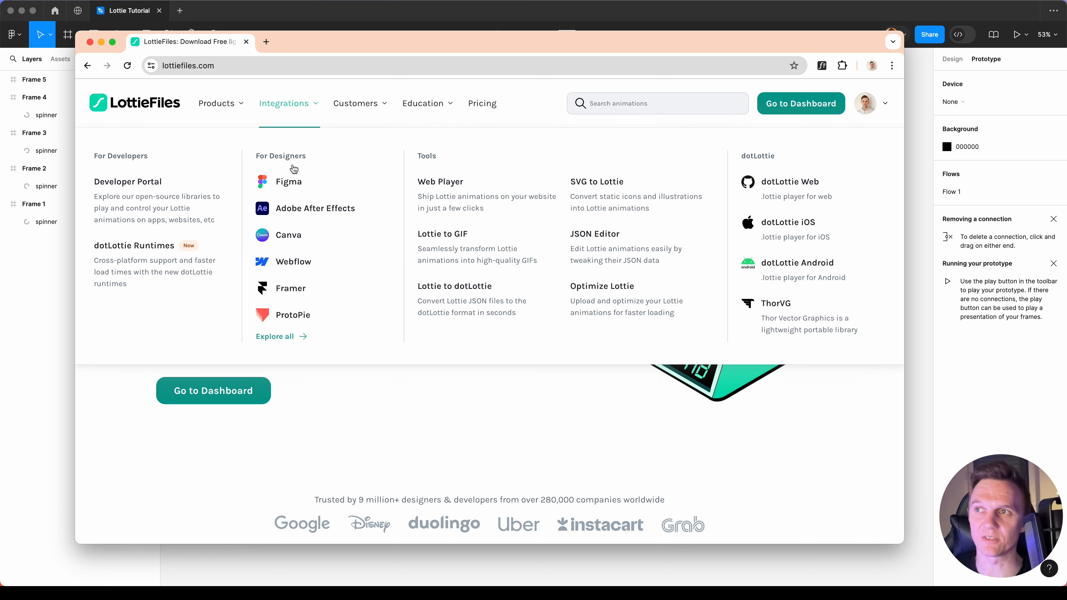
click(287, 181)
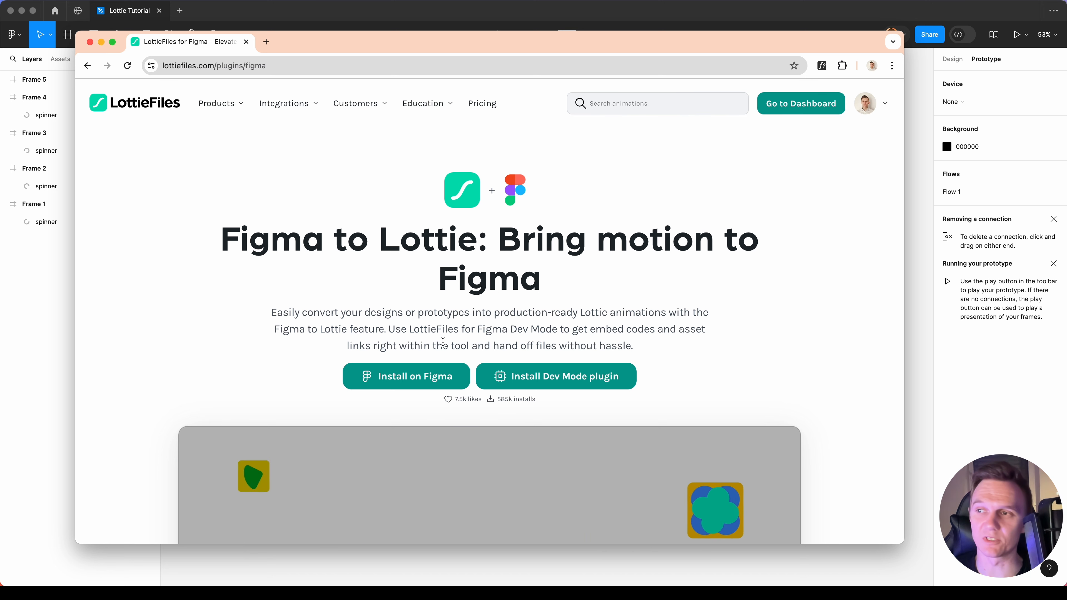
scroll(413, 381, down, 1)
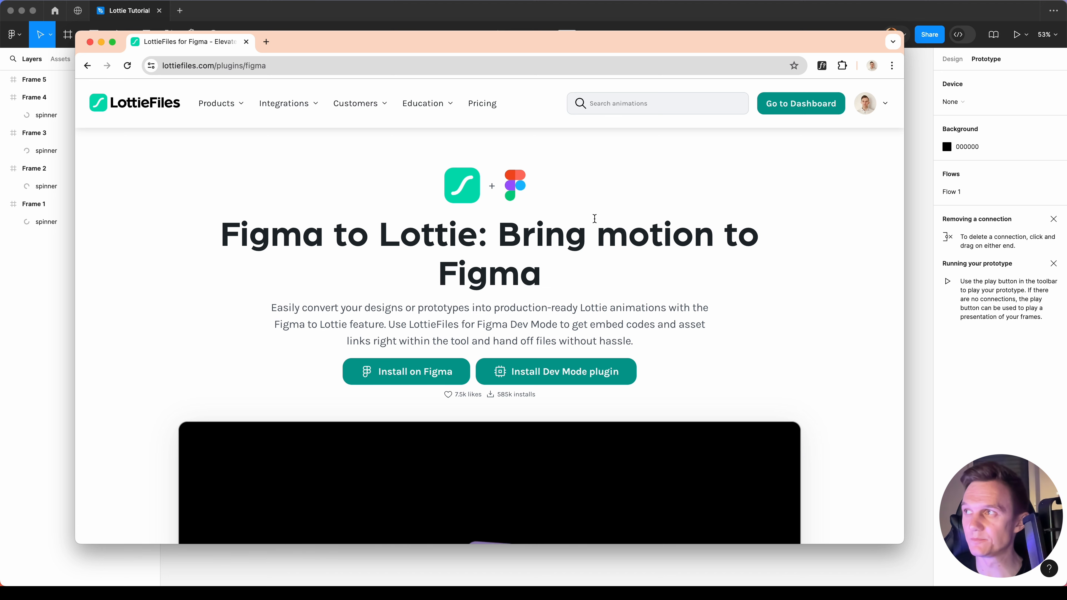
click(876, 117)
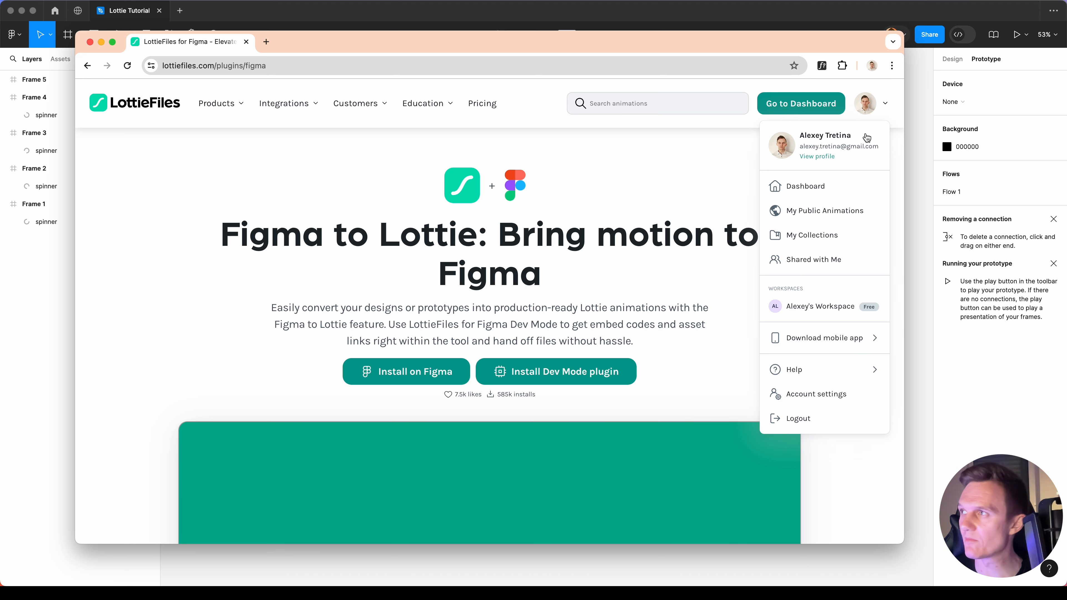
- Switch back to Figma and run the LottieFiles plugin in its Export to Lottie mode
mouse_move(859, 110)
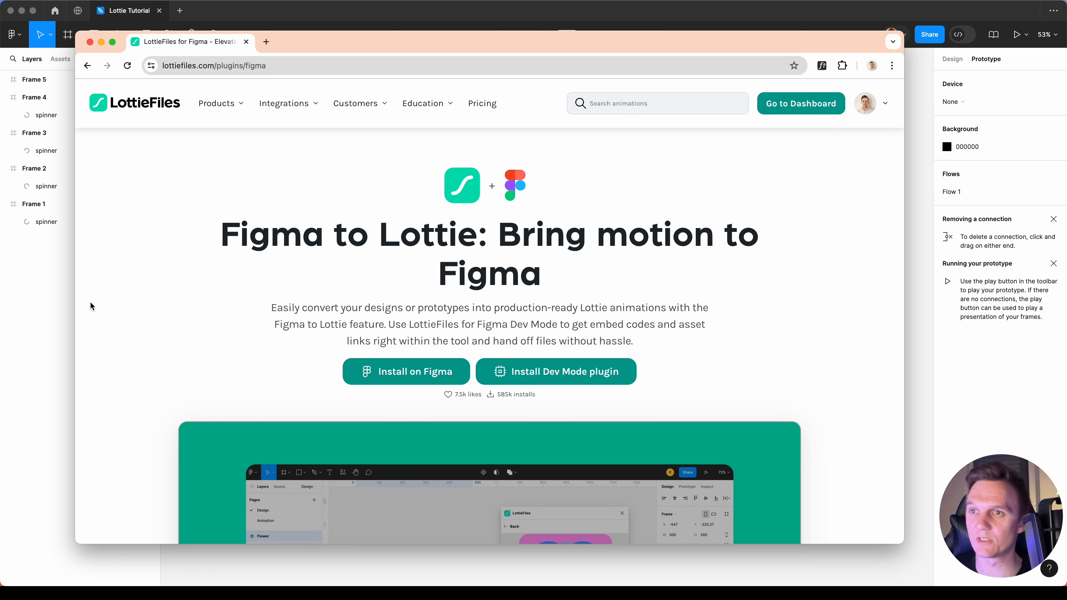
click(65, 318)
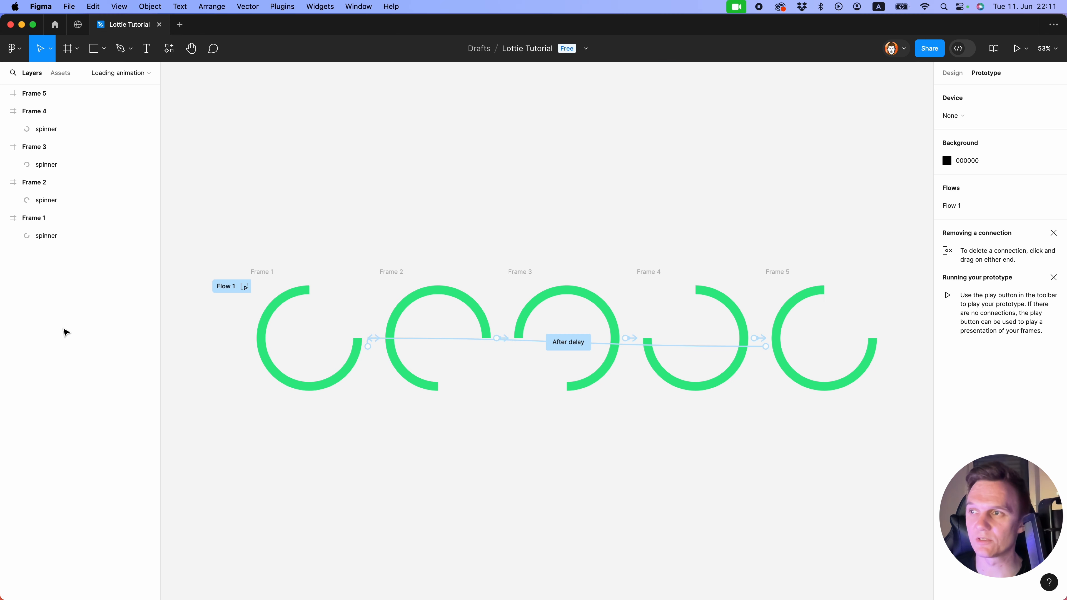
click(278, 7)
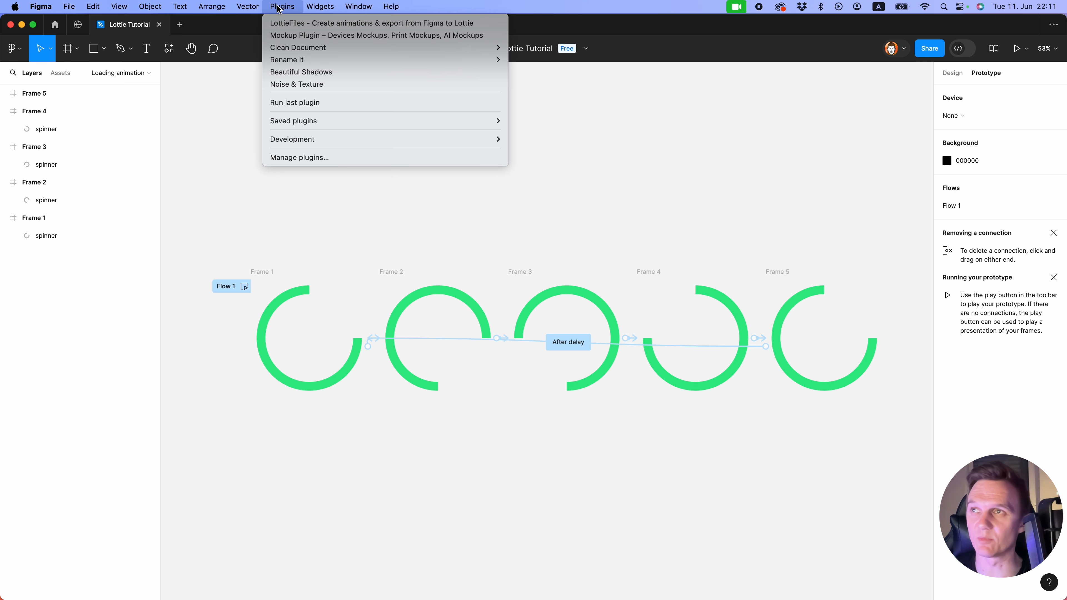
click(296, 24)
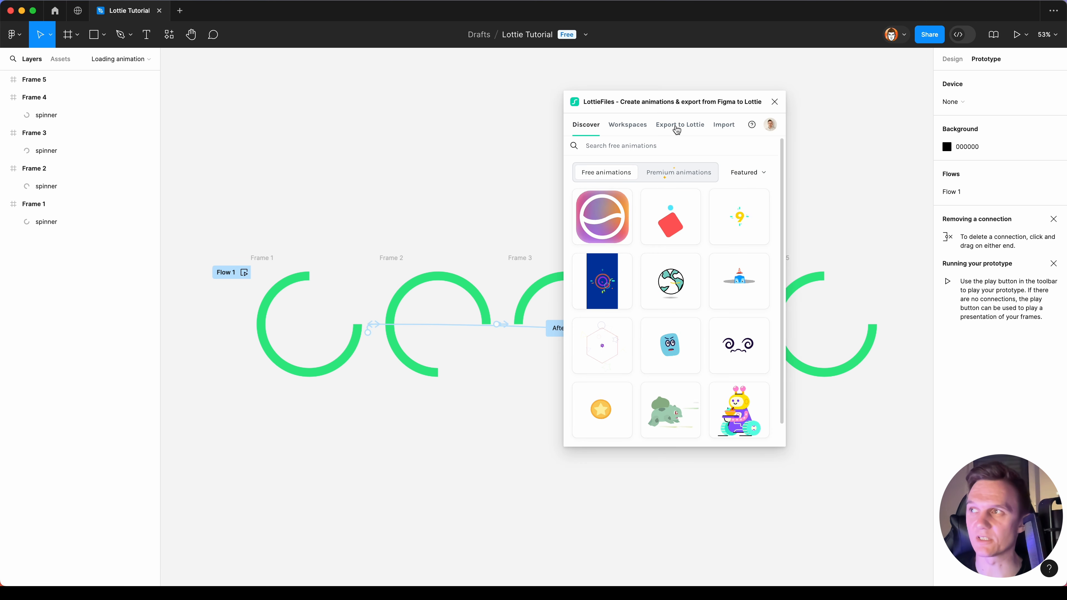
click(676, 126)
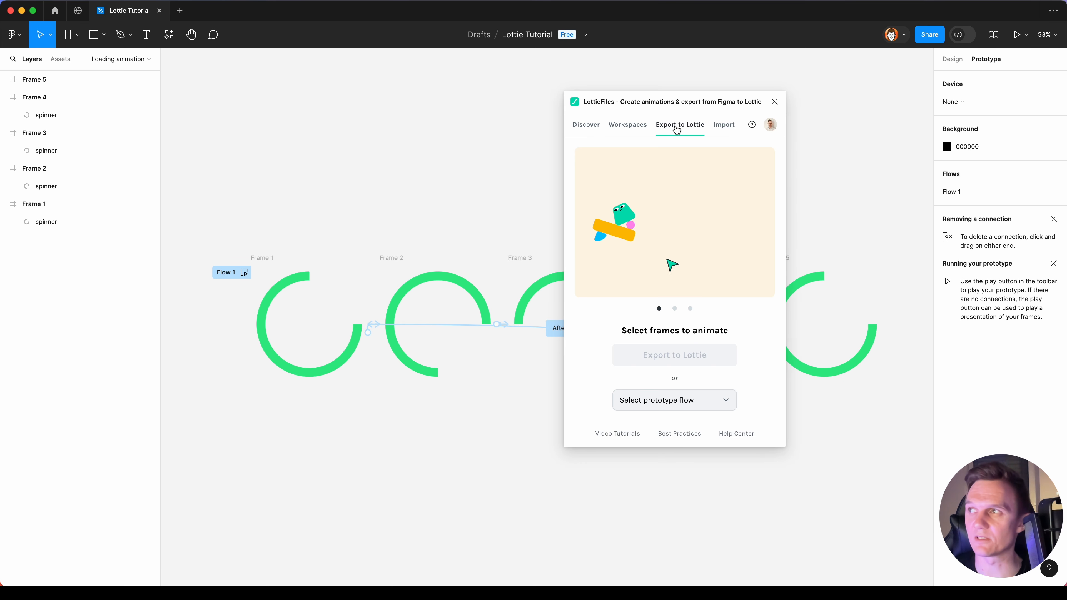
- Convert the Flow 1 prototype flow to a Lottie animation and save it to the LottieFiles workspace, closing the plugin when done
click(671, 401)
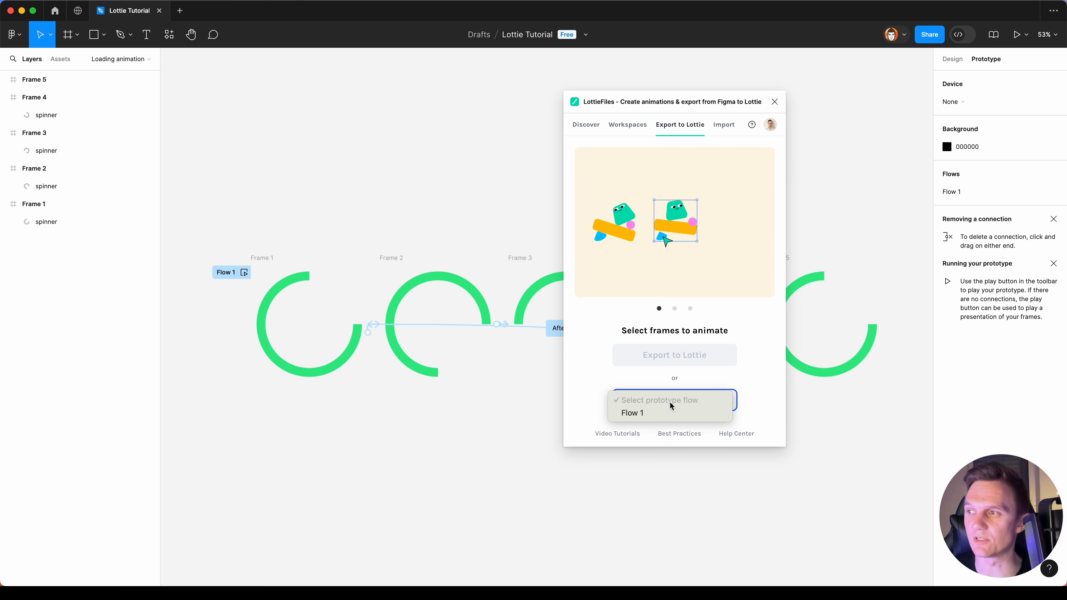
click(663, 413)
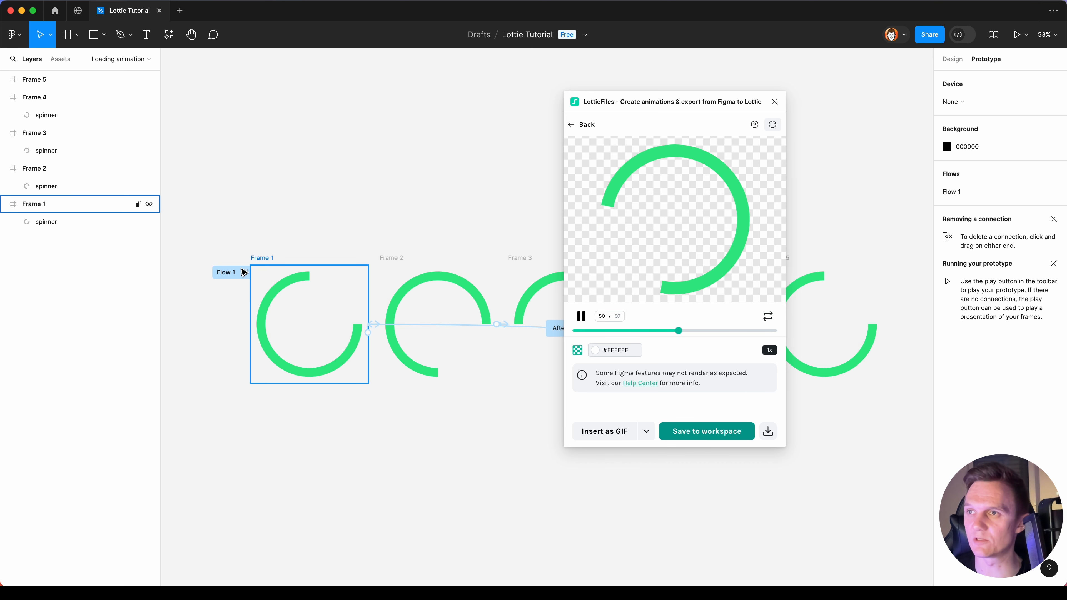
click(698, 436)
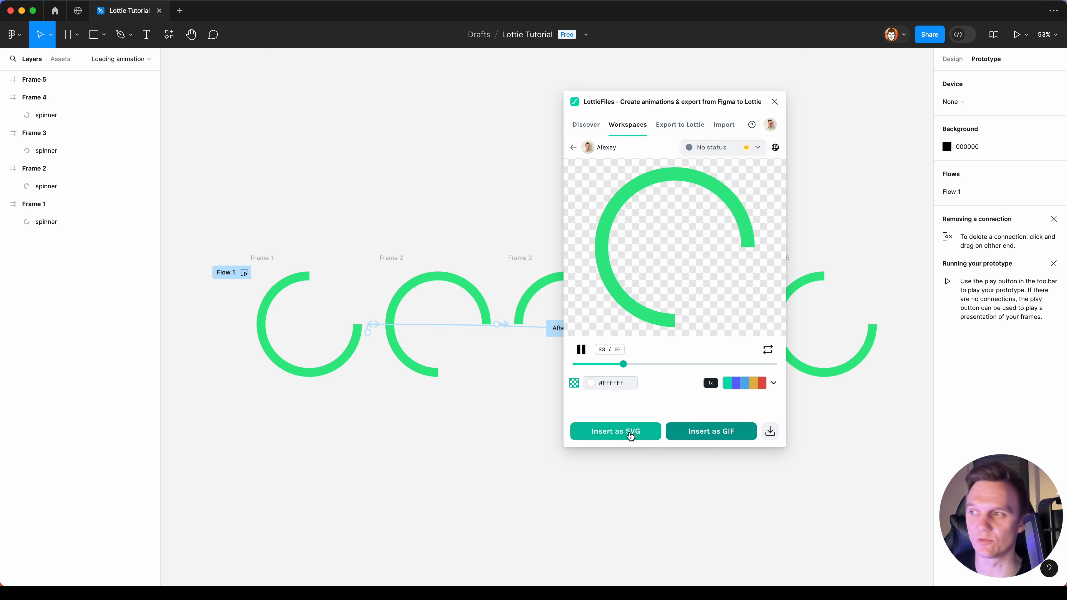
click(775, 102)
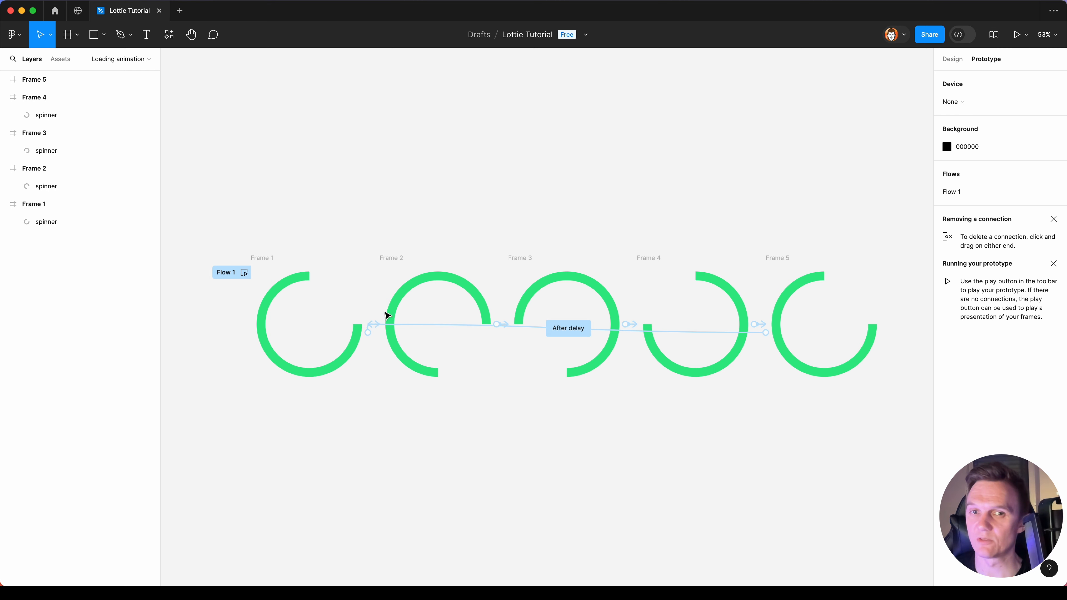
- Switch to Chrome, open the newest Flow 1 spinner animation from the LottieFiles dashboard, and download it as Lottie JSON
key(super+Tab)
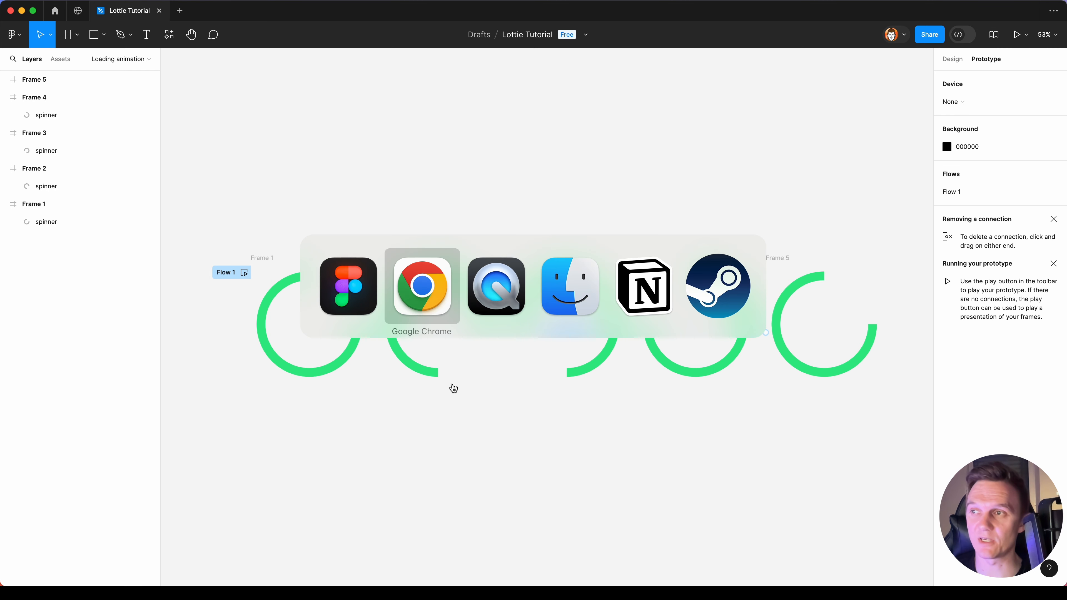
click(765, 101)
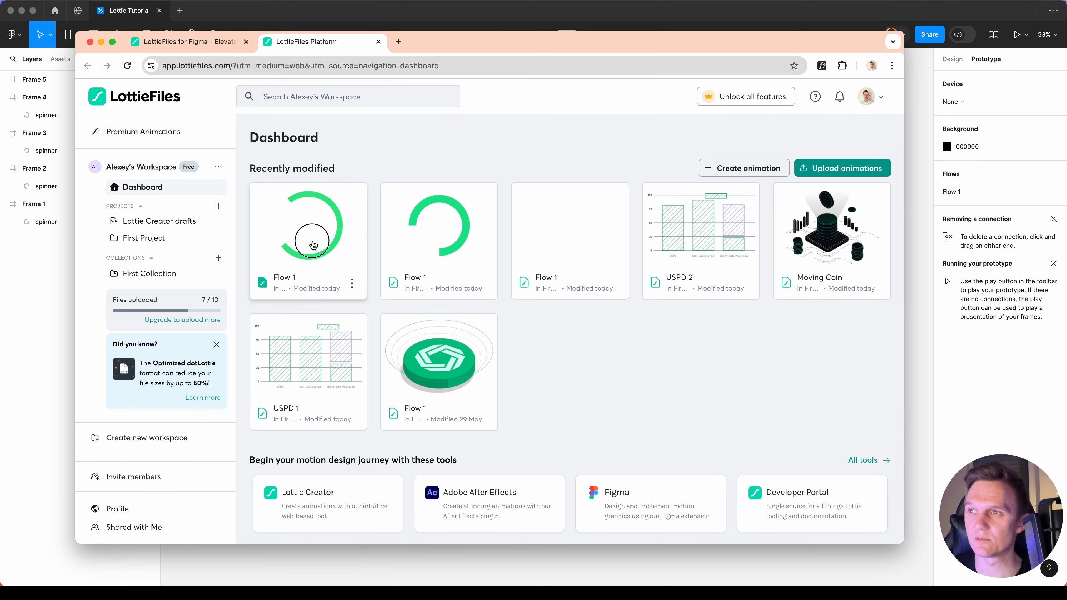
click(312, 243)
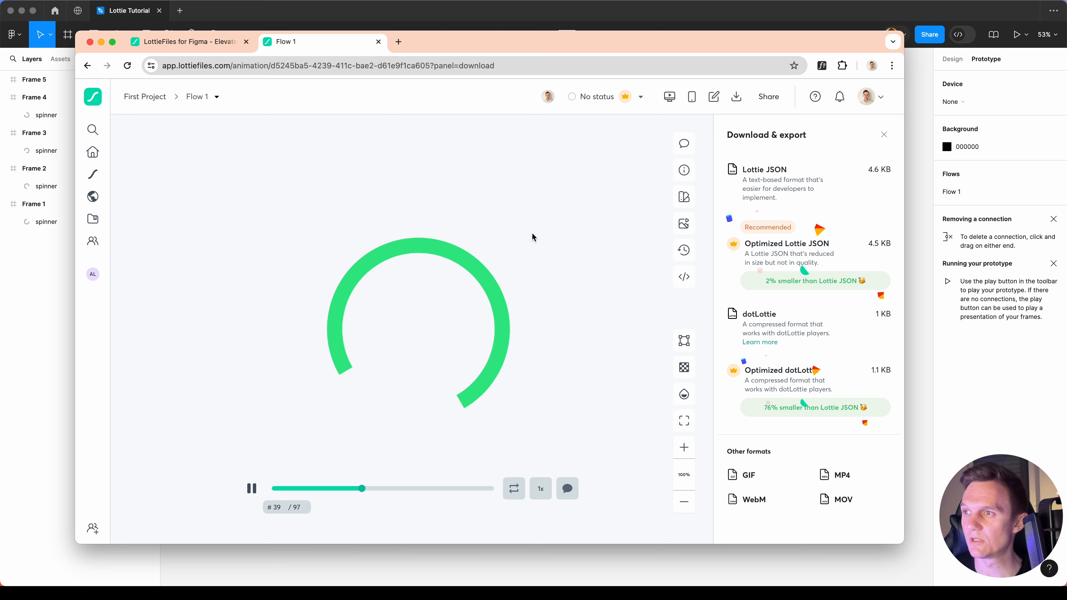
mouse_move(782, 173)
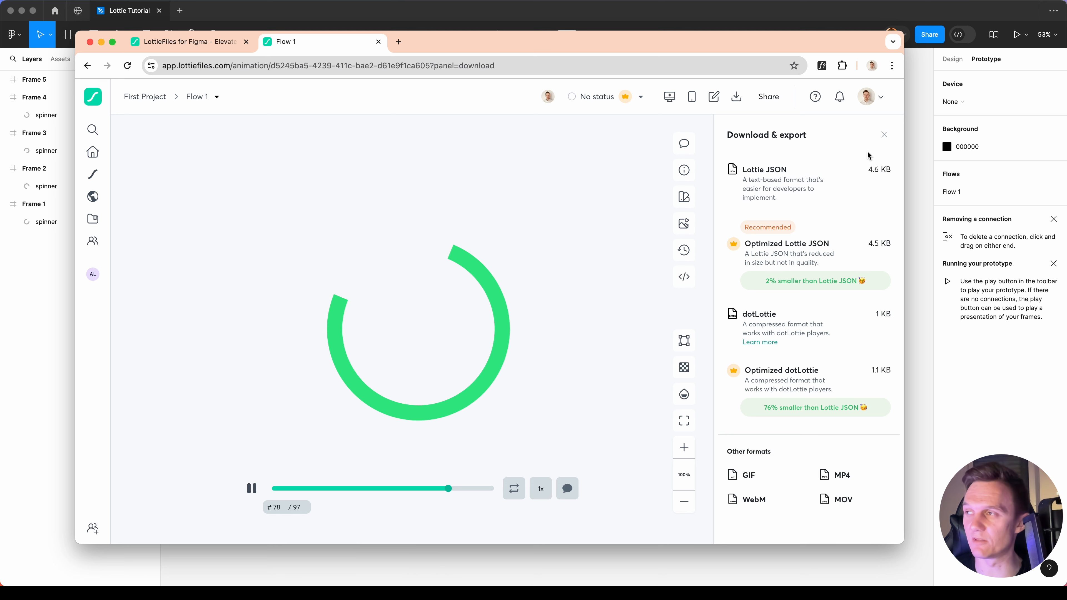
click(865, 173)
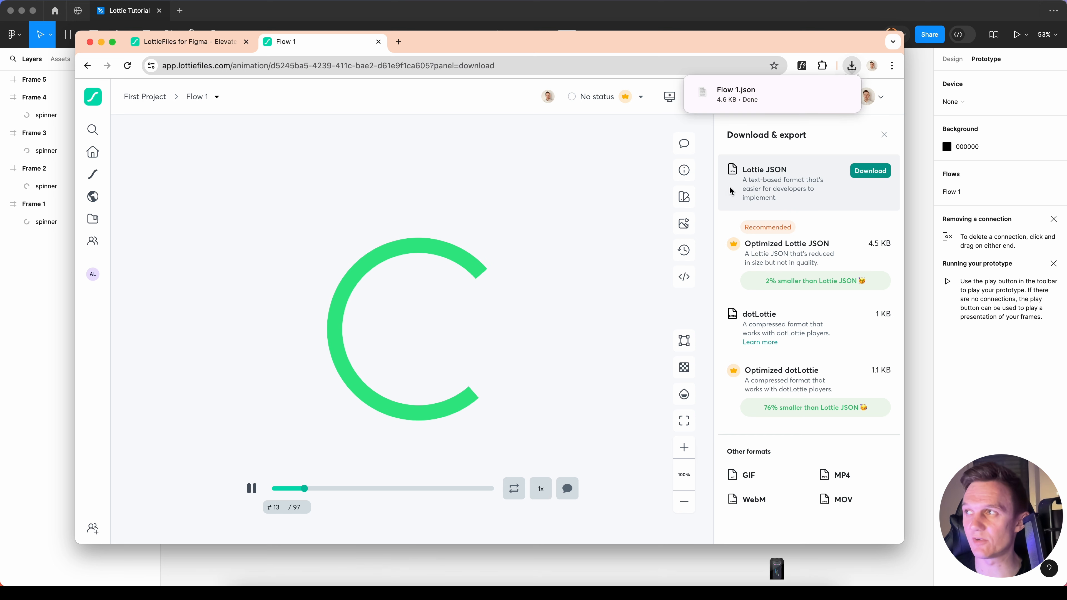